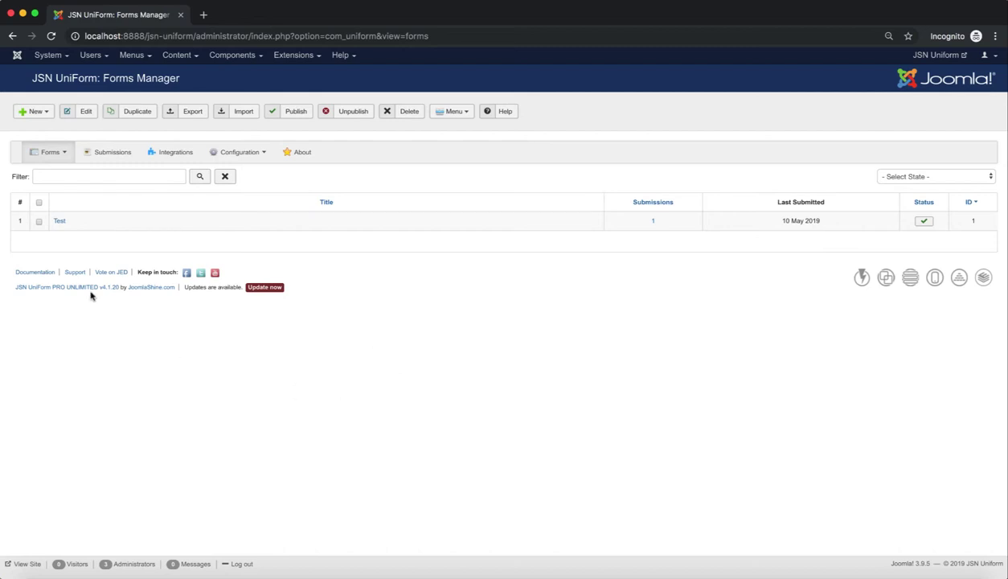
# Open the settings of the Test form and dismiss the notice about the missing Google map API key
pyautogui.click(60, 223)
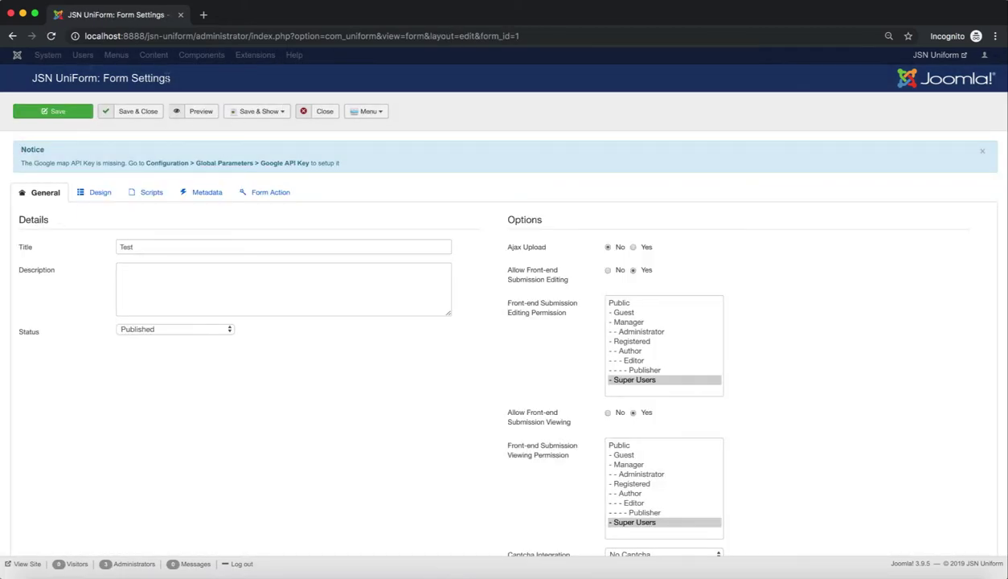
pyautogui.moveTo(174, 78); pyautogui.dragTo(29, 78)
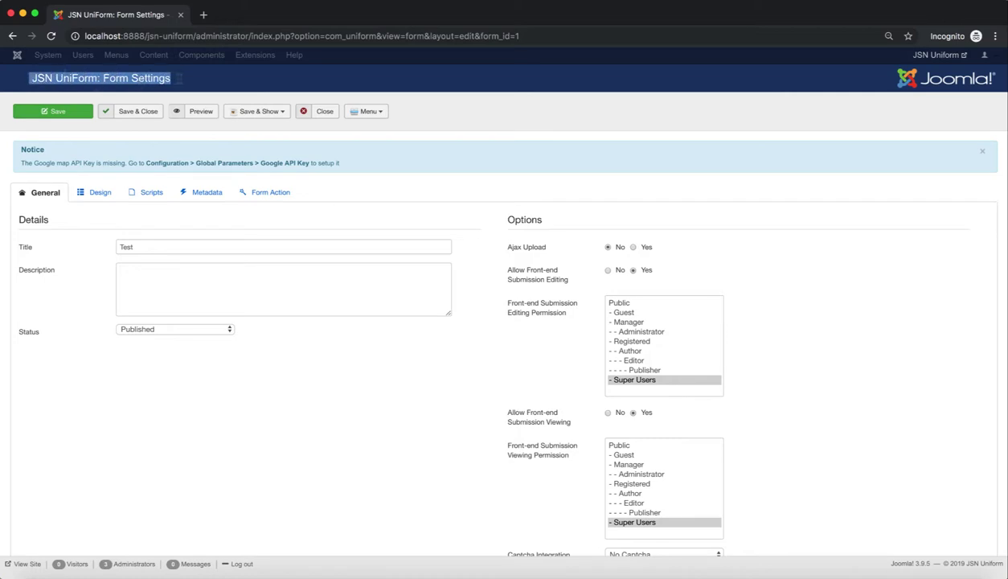
pyautogui.click(183, 78)
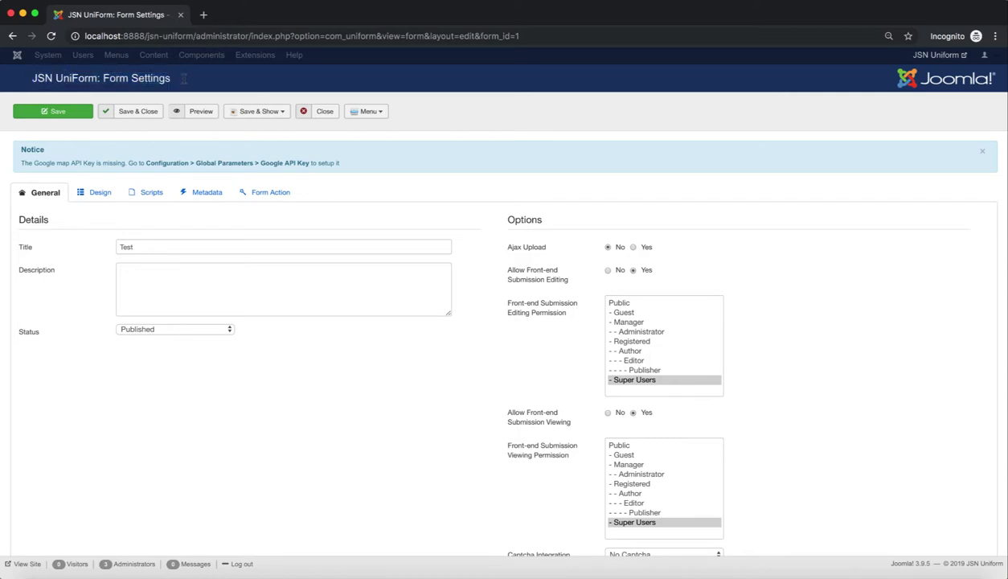
pyautogui.click(984, 155)
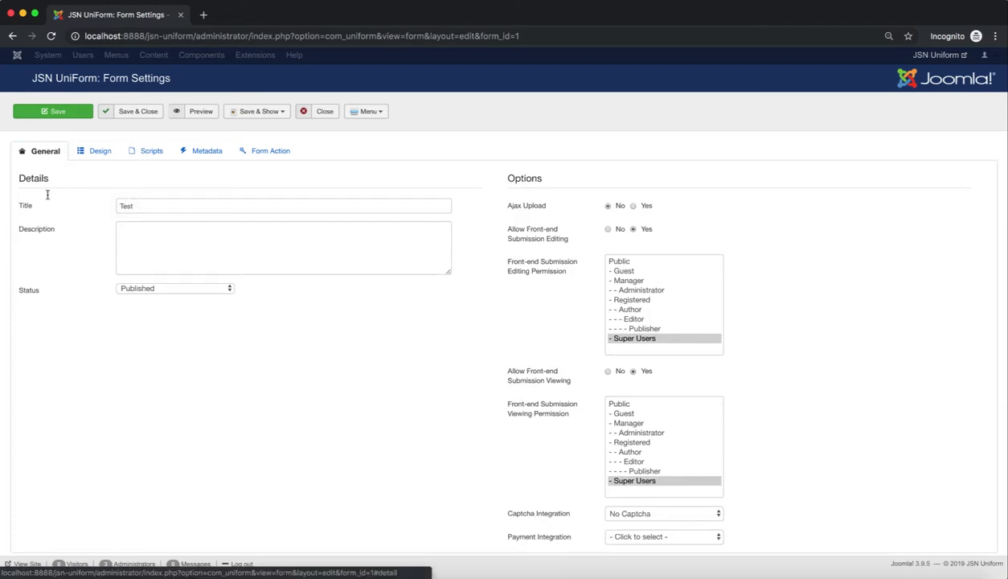
# Check the descriptions of the form's detail fields and set Ajax Upload to Yes
pyautogui.moveTo(33, 203)
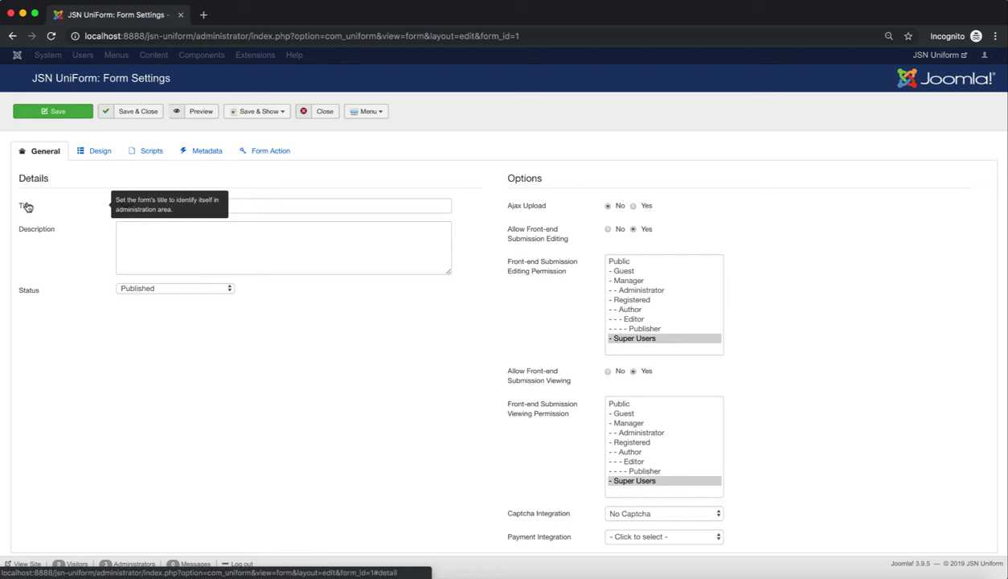
pyautogui.moveTo(59, 232)
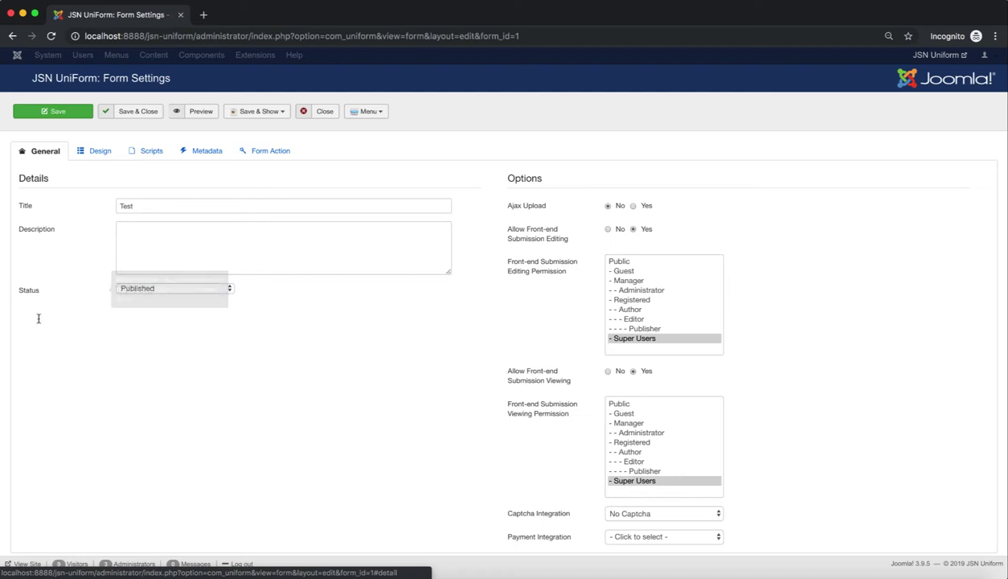
pyautogui.moveTo(530, 211)
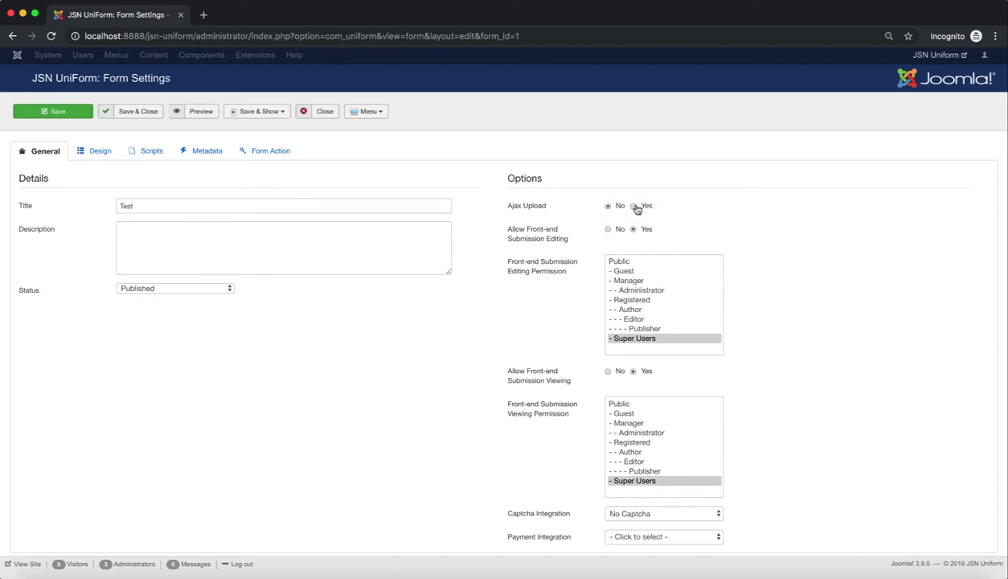
pyautogui.click(634, 207)
# Switch Allow Front-end Submission Editing to No and back to Yes
pyautogui.tripleClick(509, 231)
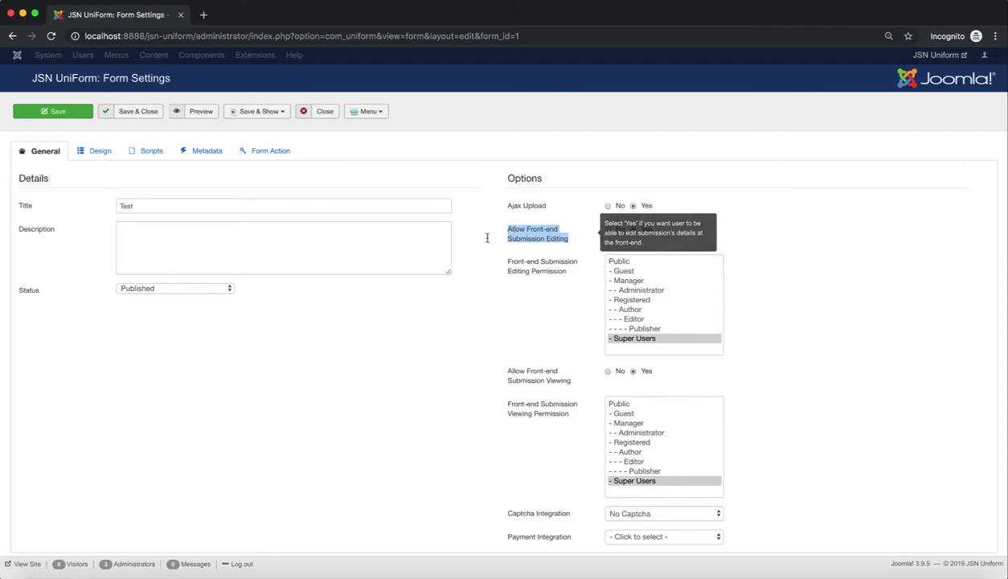
pyautogui.click(497, 239)
pyautogui.moveTo(554, 276)
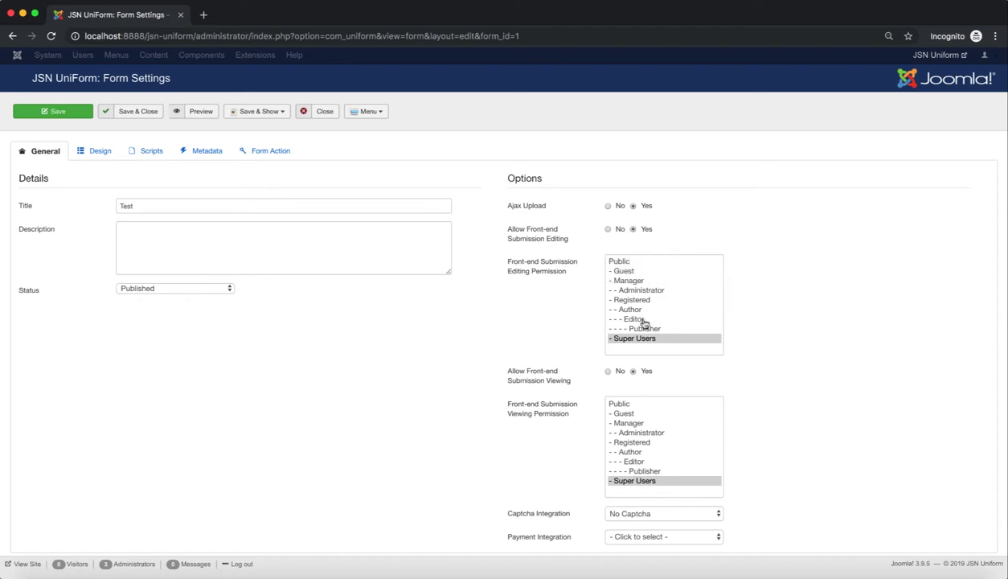
pyautogui.click(608, 229)
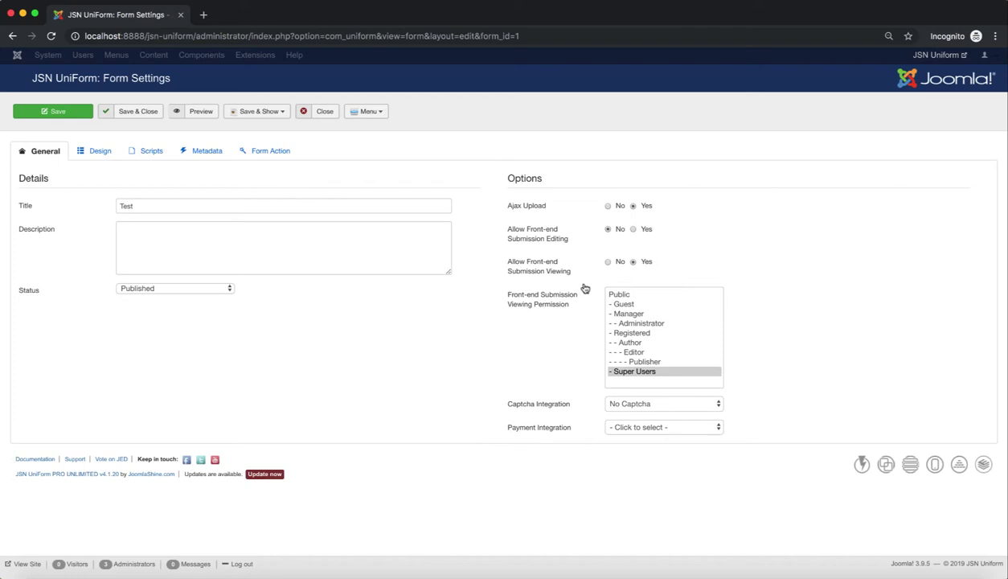
pyautogui.click(633, 230)
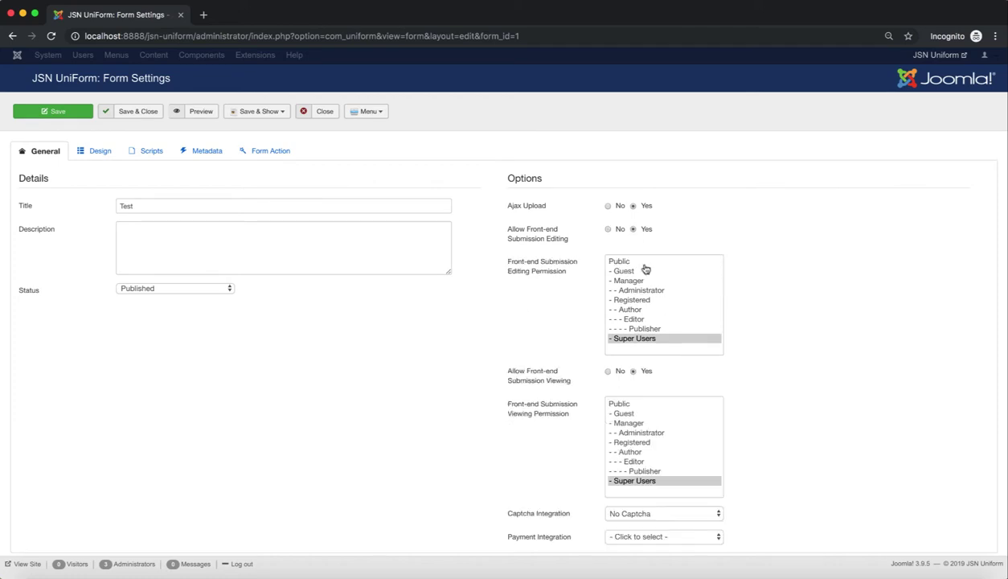
# Switch Allow Front-end Submission Viewing to No and back to Yes
pyautogui.moveTo(513, 378)
pyautogui.moveTo(554, 419)
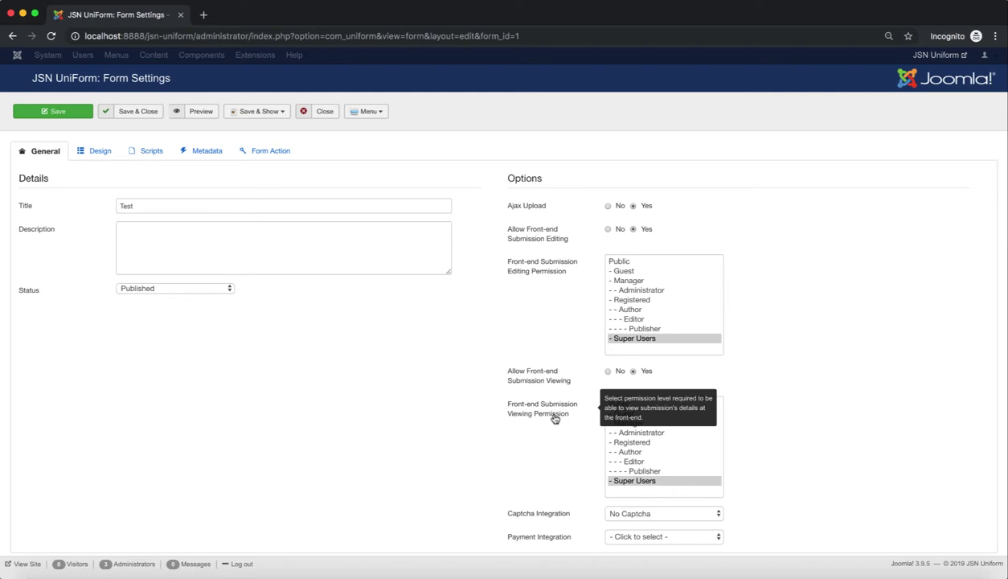
pyautogui.click(609, 374)
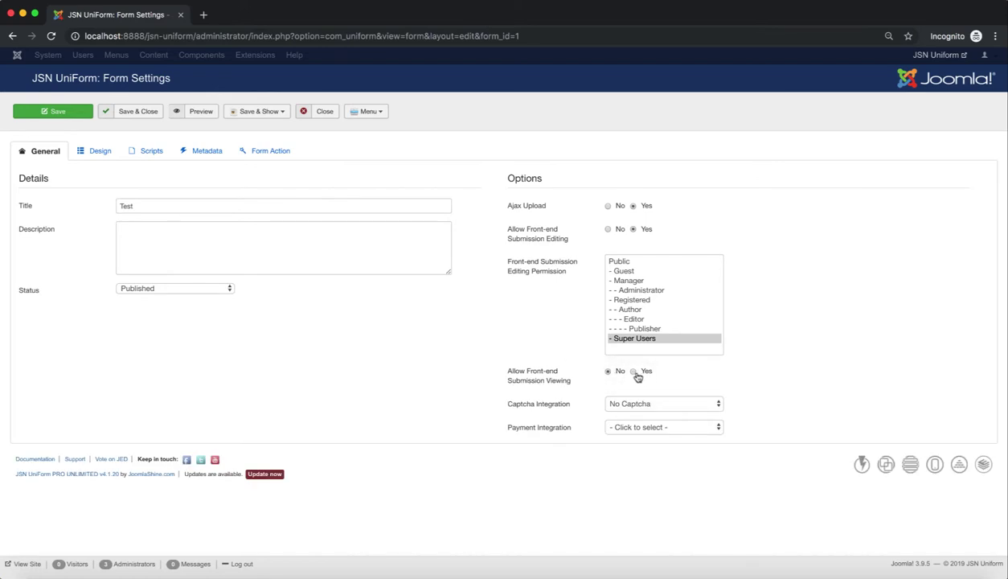
pyautogui.click(633, 373)
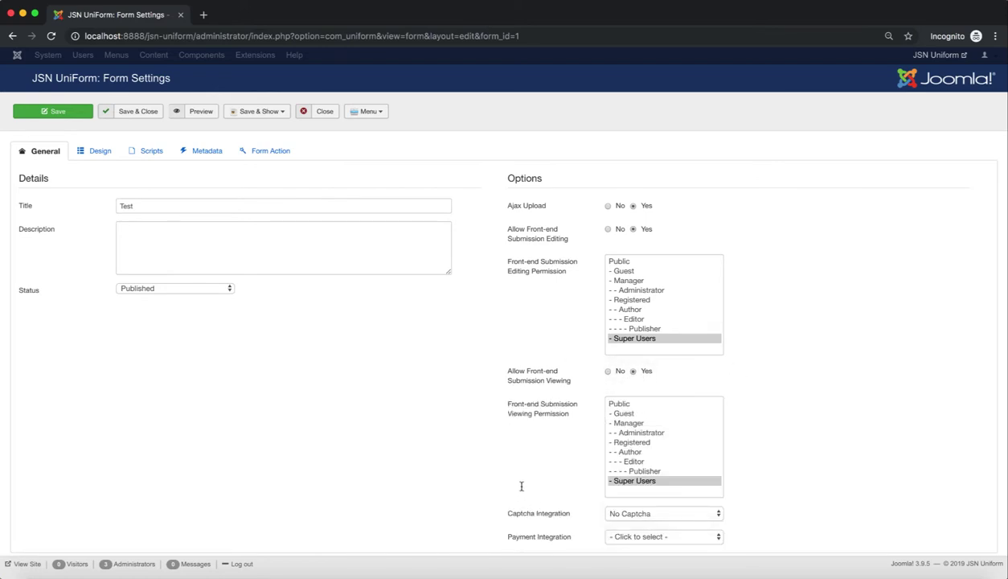
# Examine the available choices for Captcha Integration and Payment Integration without selecting any
pyautogui.scroll(-2, 521, 485)
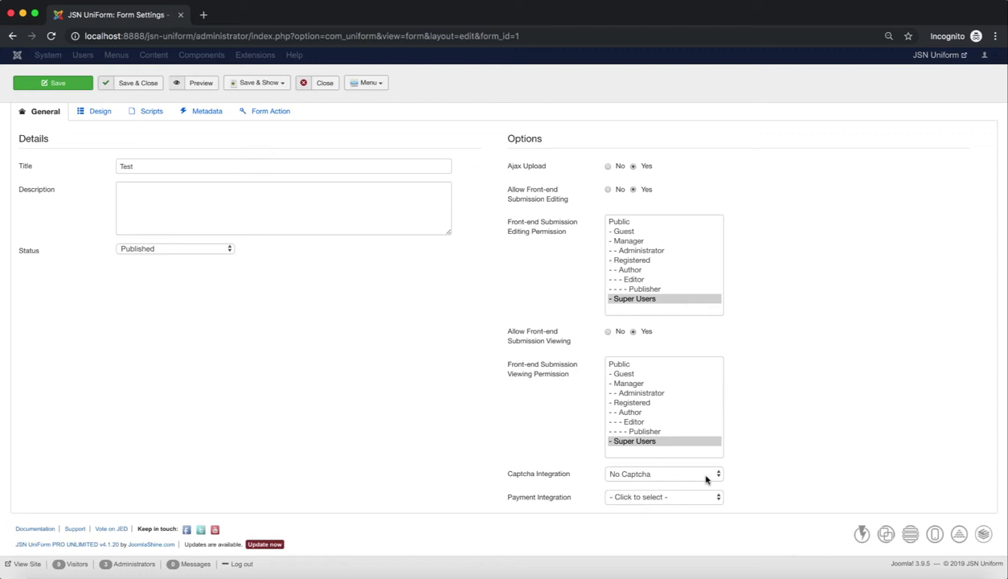
pyautogui.click(707, 478)
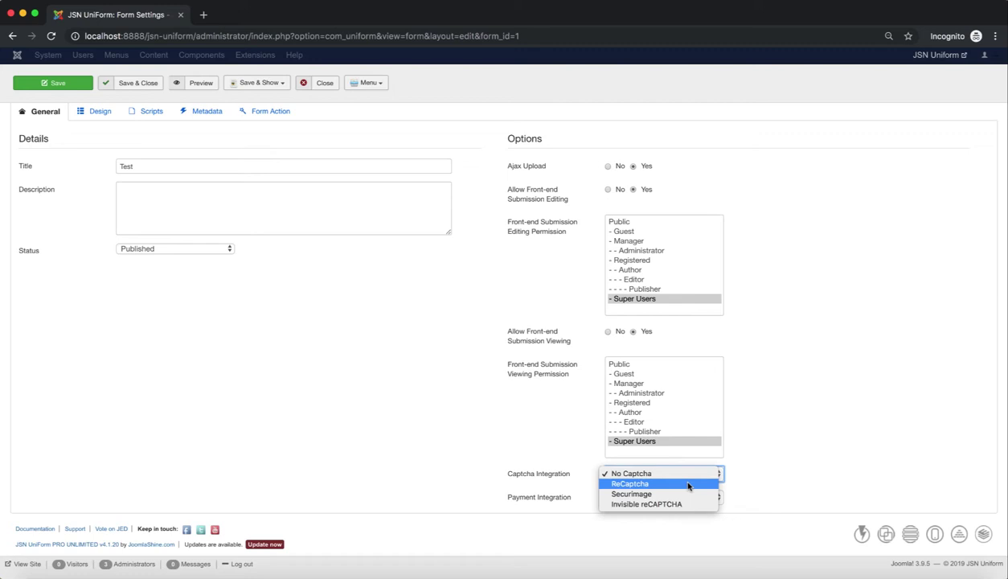
pyautogui.click(780, 466)
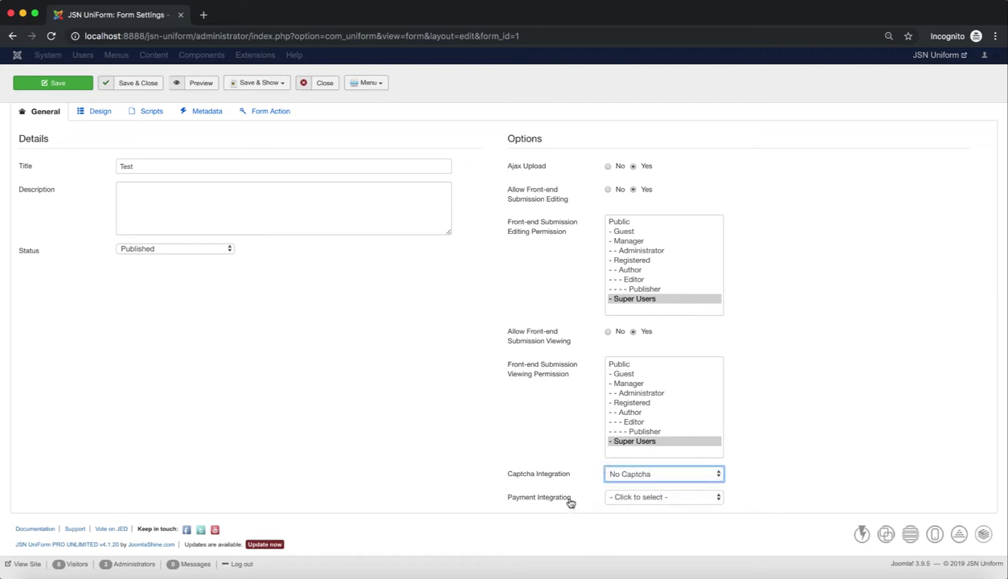
pyautogui.moveTo(570, 500)
pyautogui.click(716, 499)
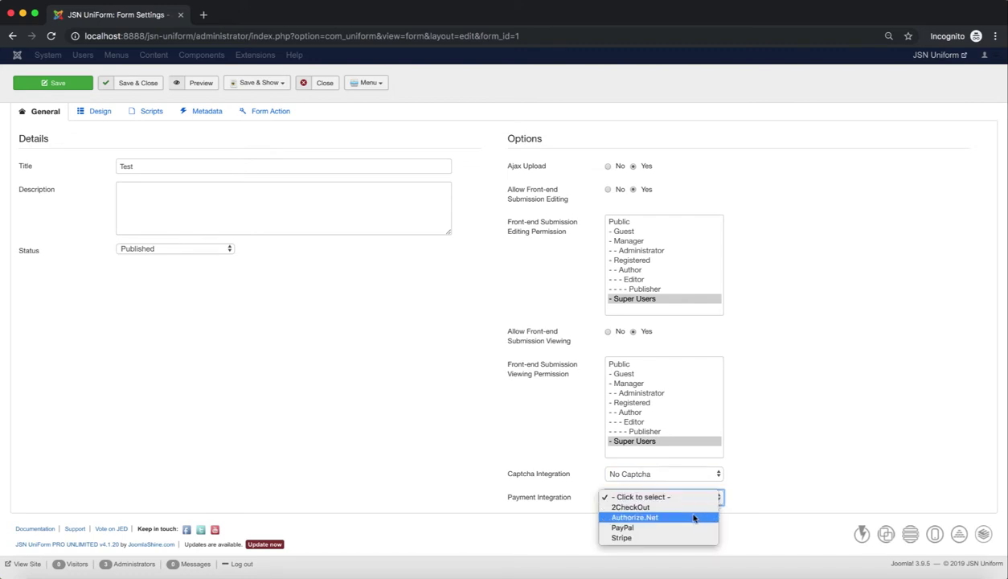
pyautogui.click(773, 495)
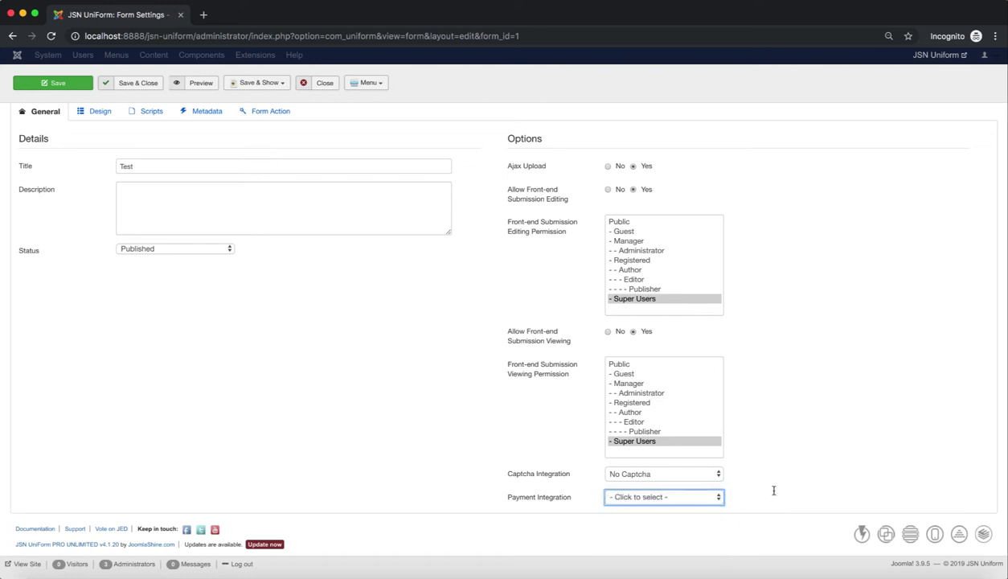
# View the Integrations page with its payment plugins and return to the Forms Manager
pyautogui.click(372, 84)
pyautogui.click(415, 126)
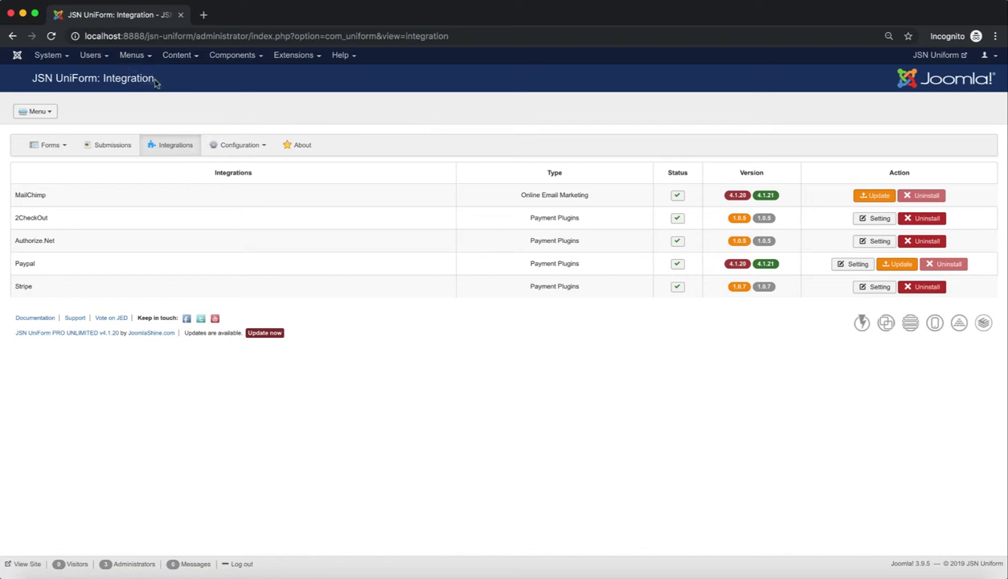
pyautogui.moveTo(153, 78); pyautogui.dragTo(30, 78)
pyautogui.click(358, 99)
pyautogui.click(47, 114)
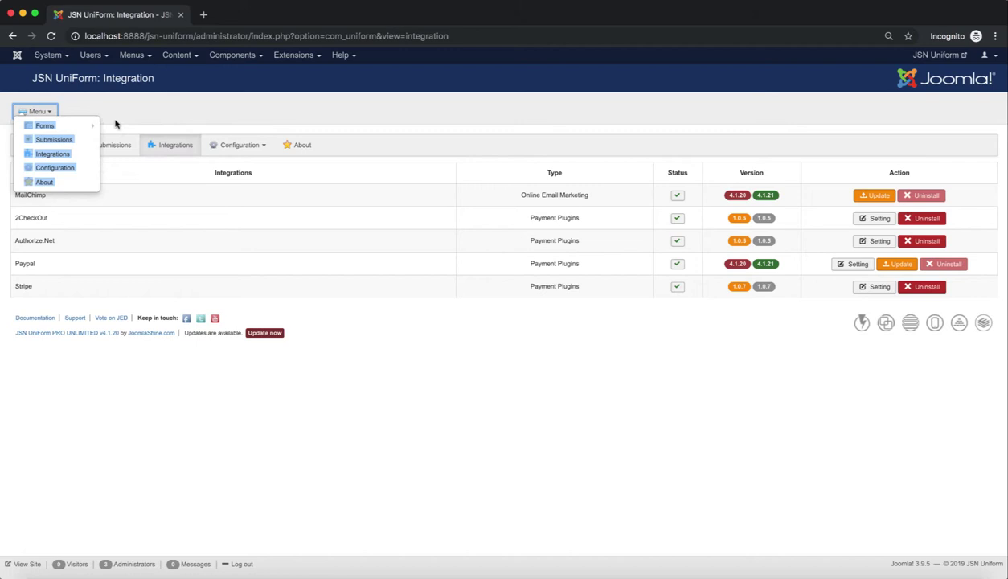
pyautogui.click(121, 130)
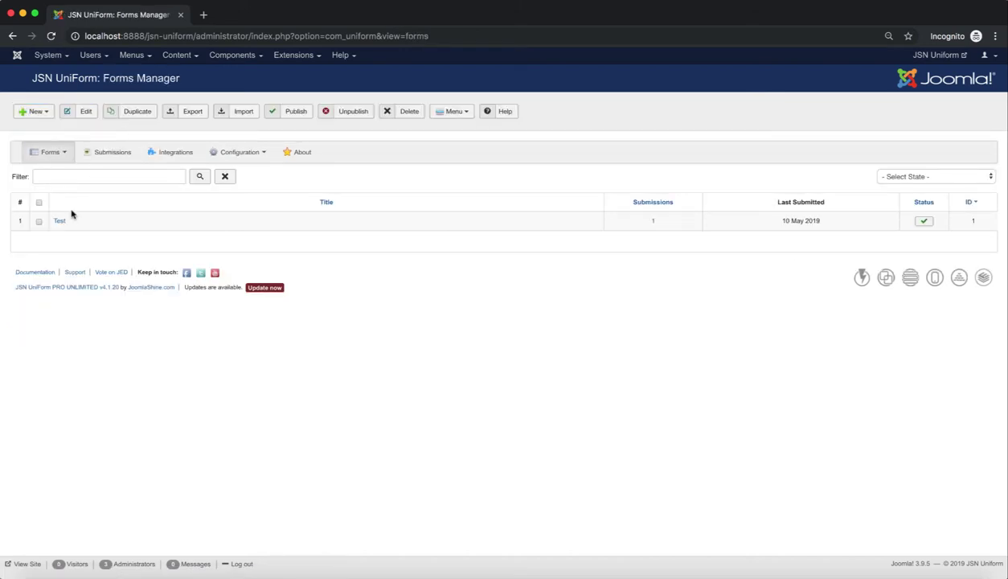
# Reopen the Test form and go to its Design settings
pyautogui.click(61, 223)
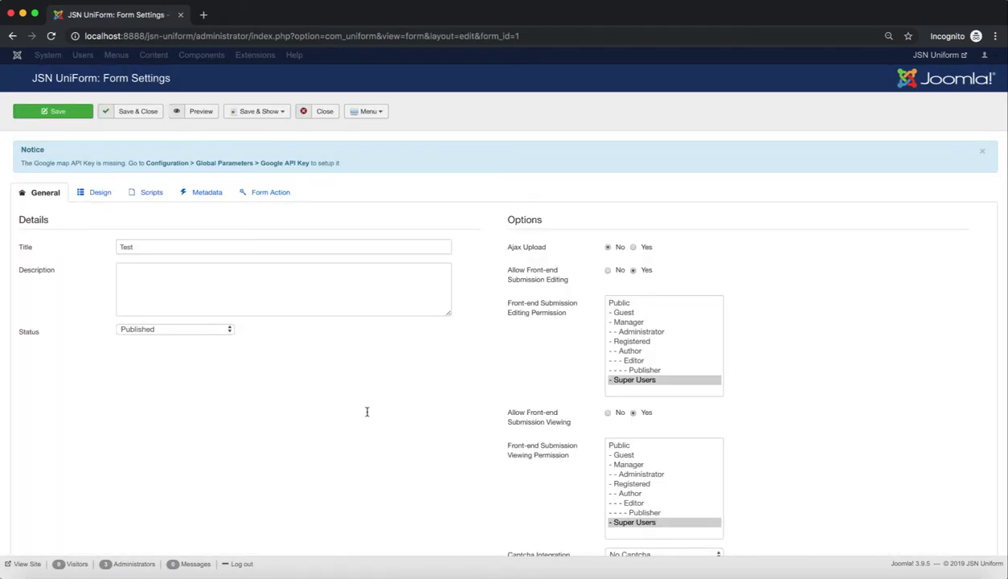
pyautogui.scroll(-2, 367, 410)
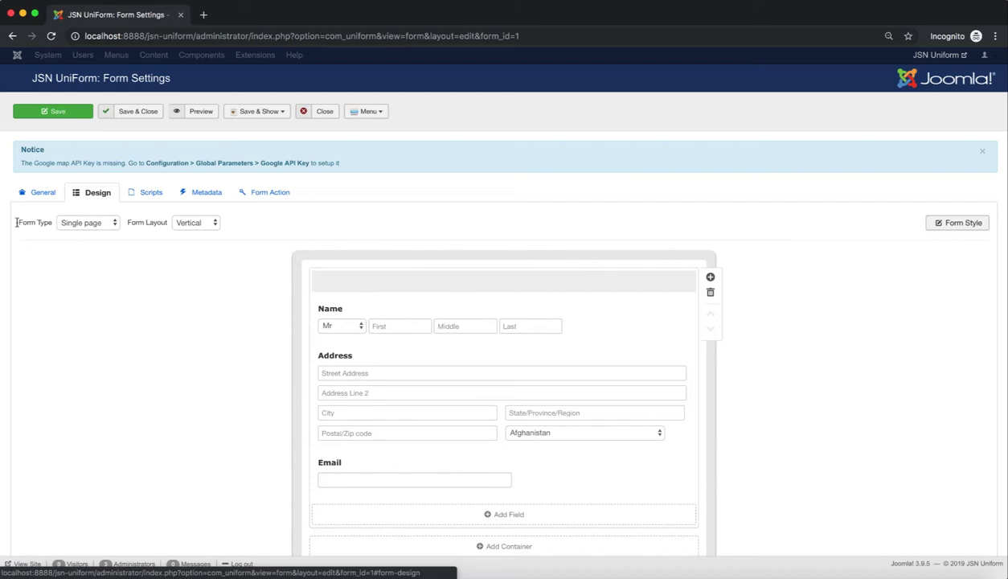
pyautogui.moveTo(16, 223); pyautogui.dragTo(50, 226)
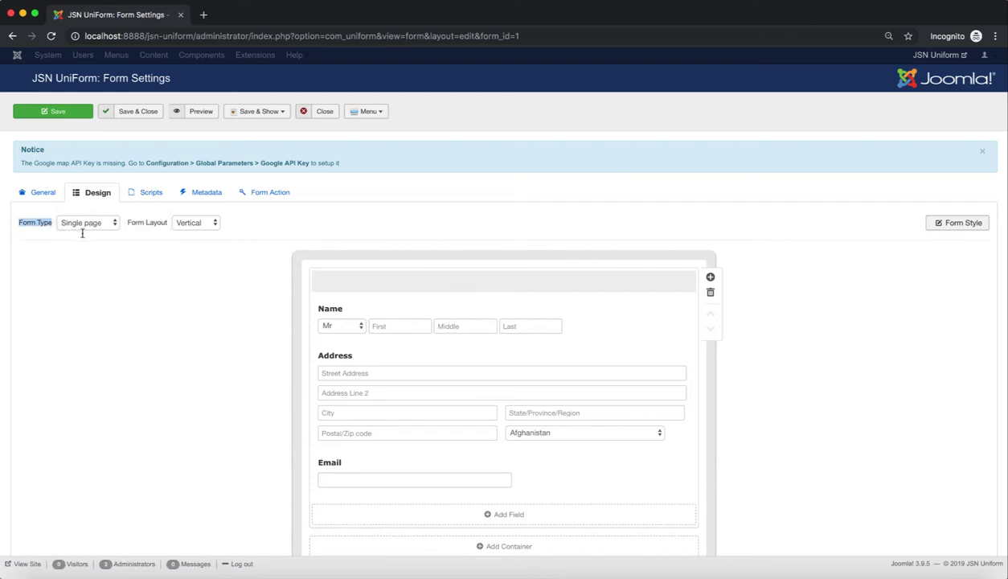
pyautogui.click(85, 233)
# Try the Multiple pages form type and convert the form back to Single page, accepting the combining of fields
pyautogui.click(114, 224)
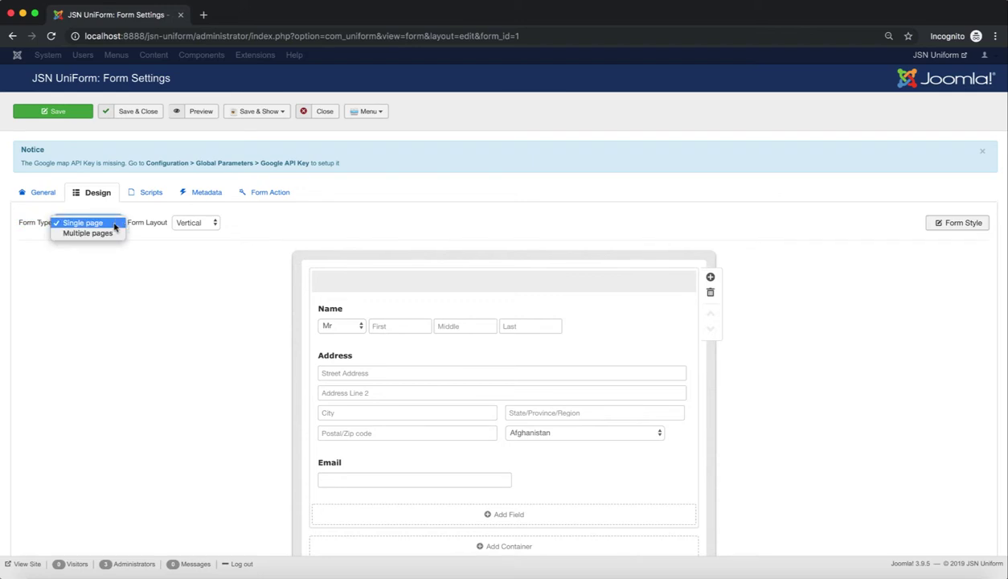
pyautogui.click(116, 234)
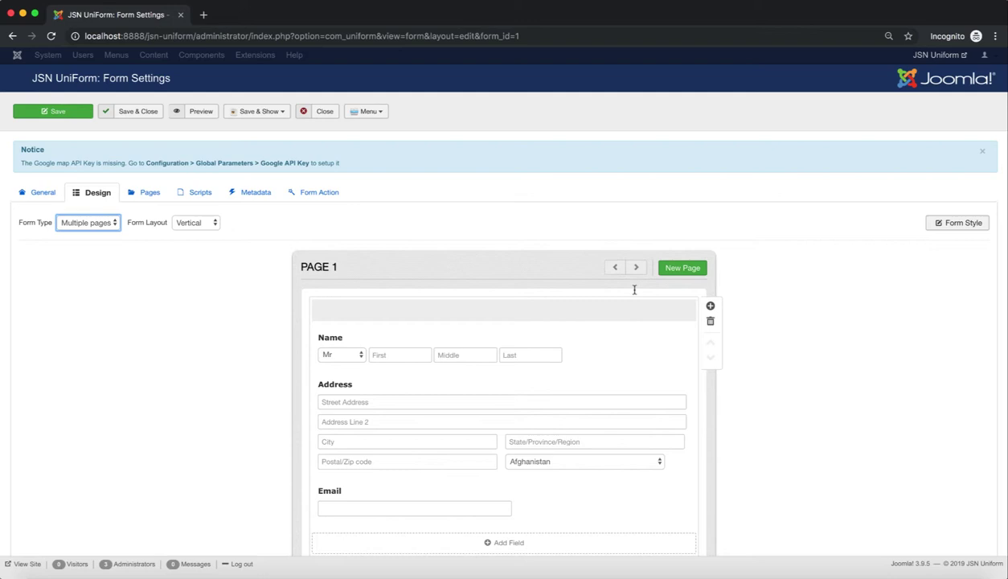
pyautogui.scroll(-4, 669, 394)
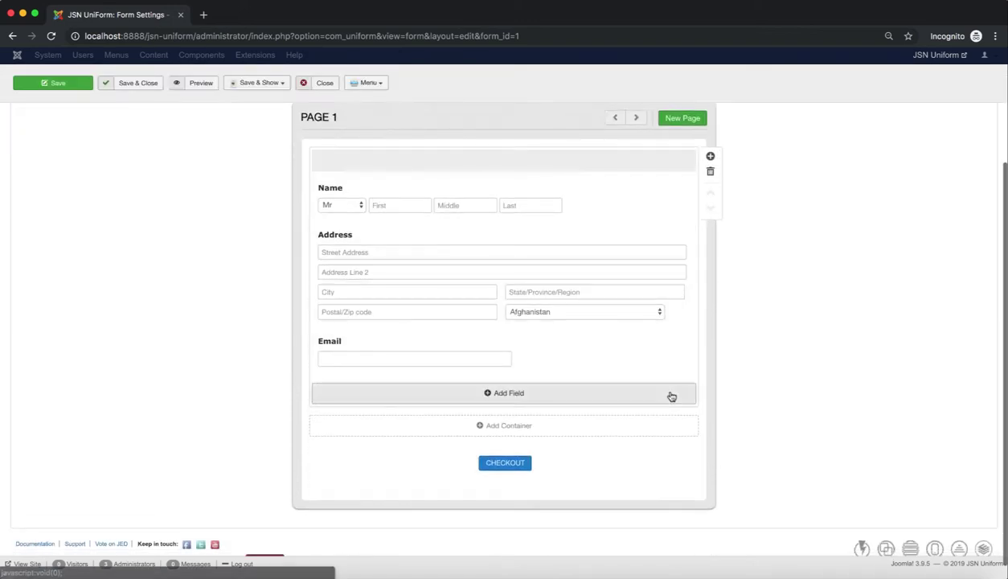
pyautogui.scroll(4, 669, 394)
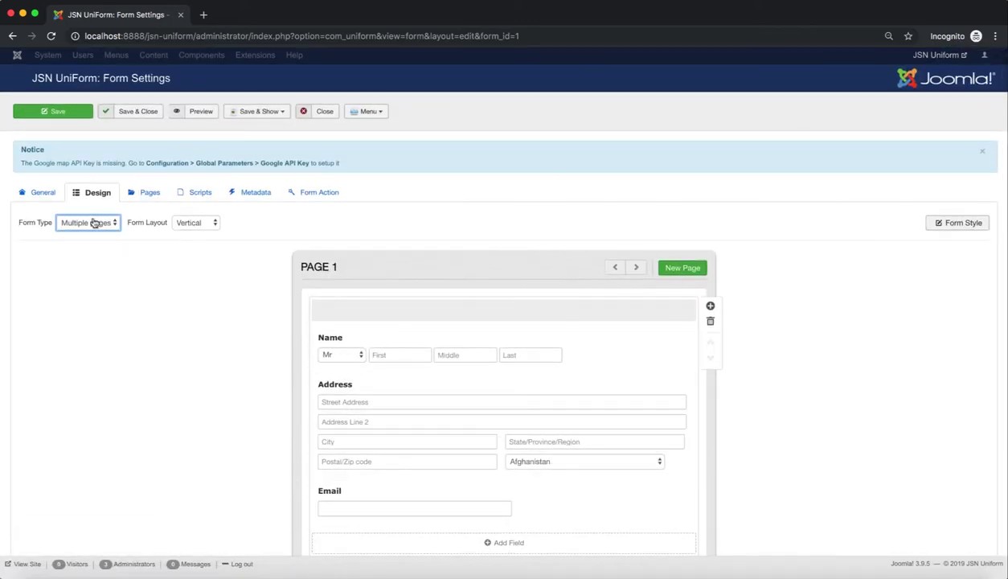
pyautogui.click(98, 227)
pyautogui.click(112, 210)
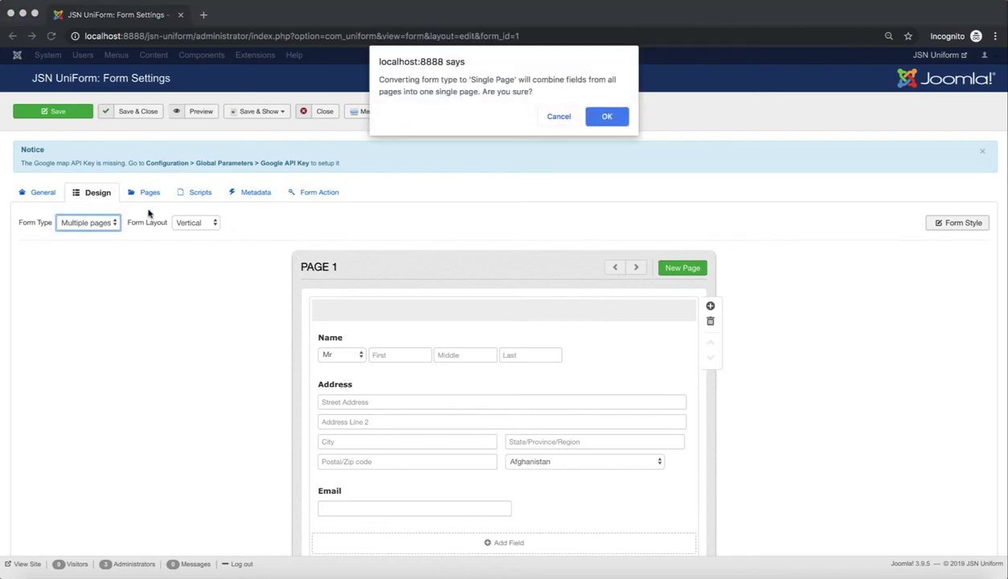
pyautogui.click(604, 116)
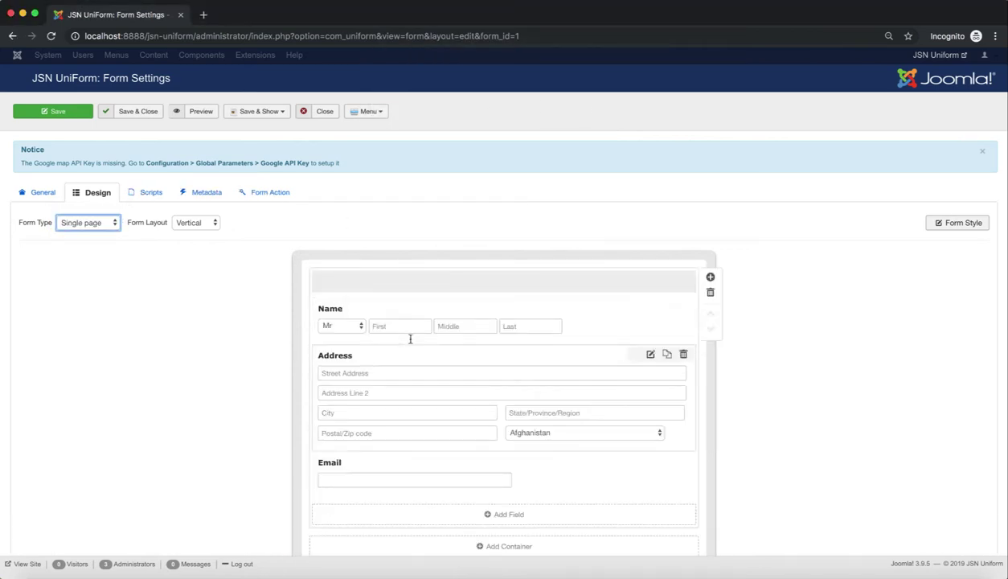
# Set the Test form's layout to Horizontal
pyautogui.click(163, 234)
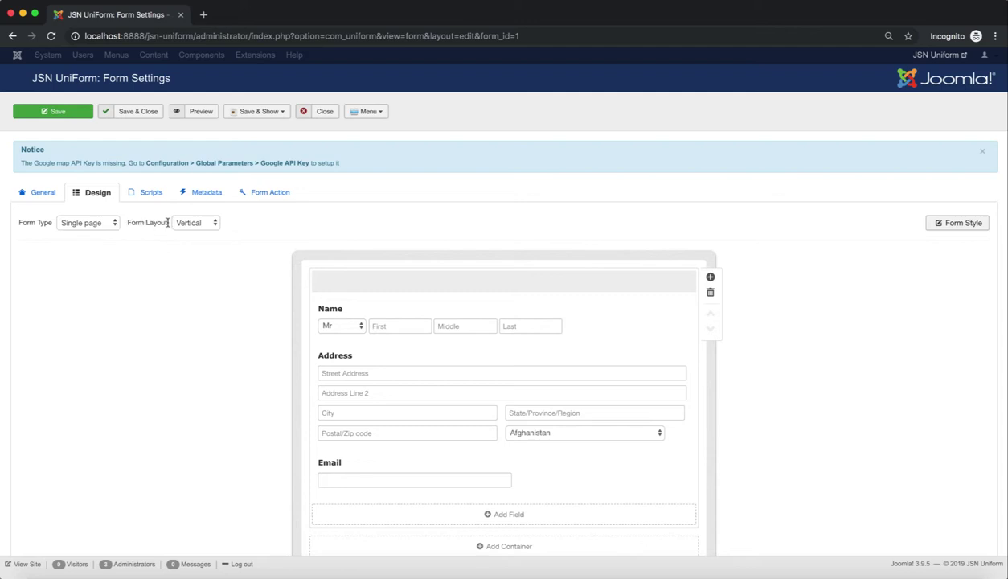
pyautogui.moveTo(167, 223); pyautogui.dragTo(129, 226)
pyautogui.click(149, 231)
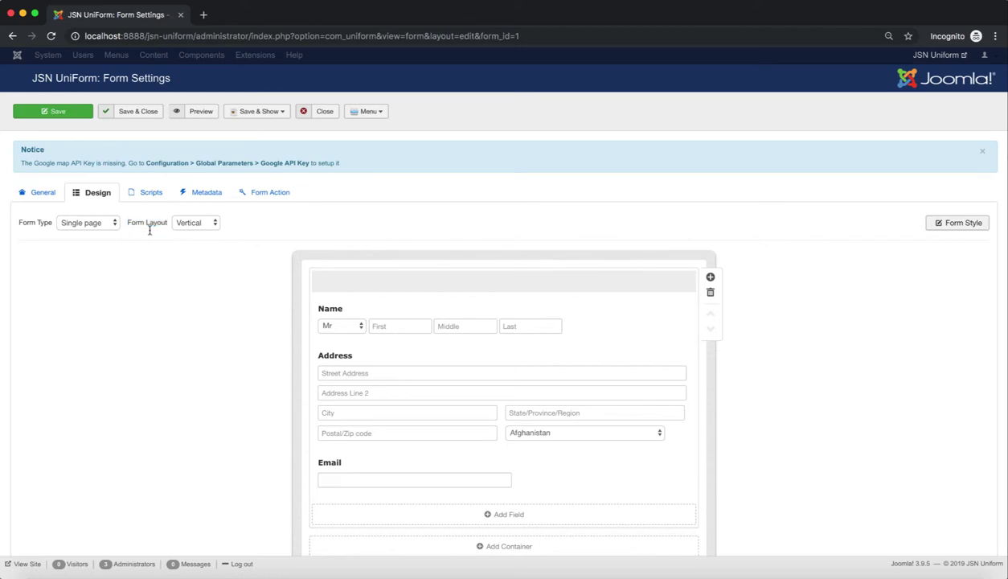
pyautogui.click(212, 229)
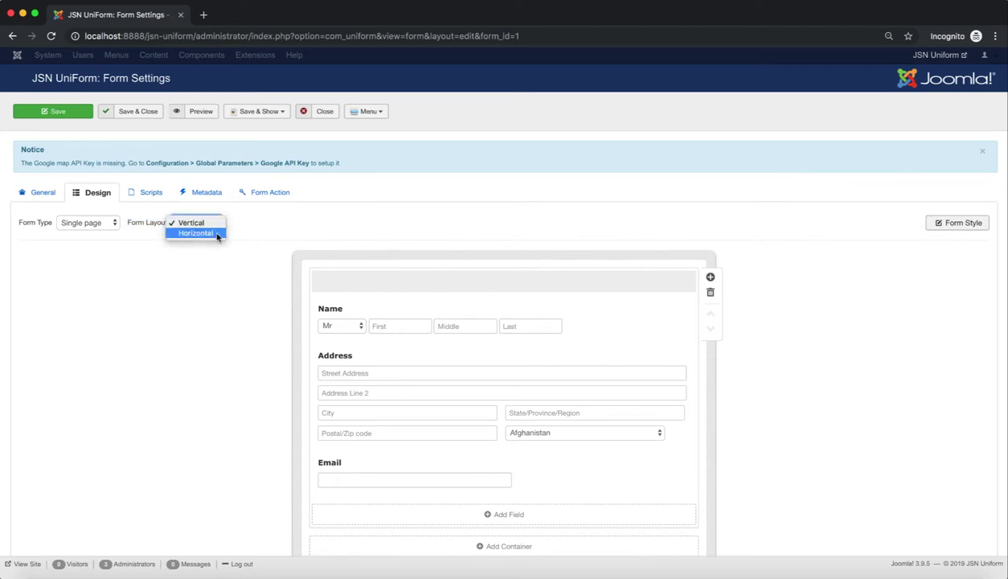
pyautogui.click(216, 233)
pyautogui.moveTo(338, 308)
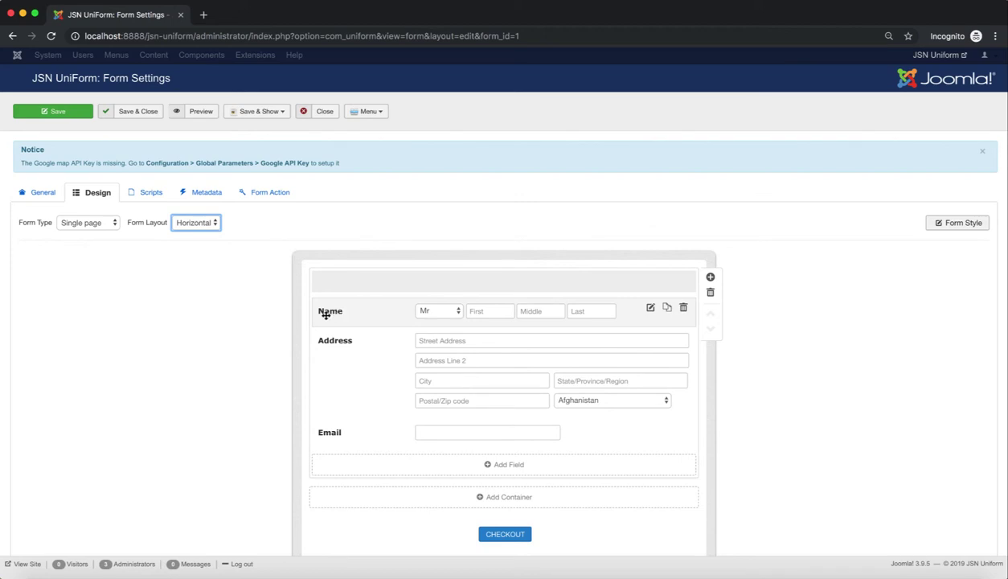
# Set the Test form's layout to Vertical
pyautogui.click(207, 227)
pyautogui.click(218, 212)
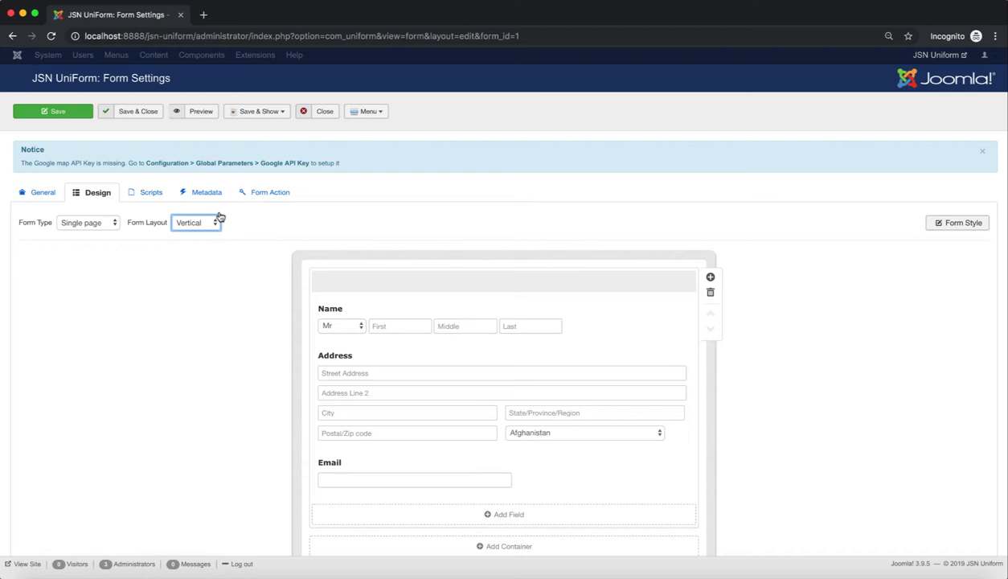
pyautogui.click(248, 224)
# Review the Form Style options for container, title, field, error, buttons and CSS, and close them without changes
pyautogui.click(970, 229)
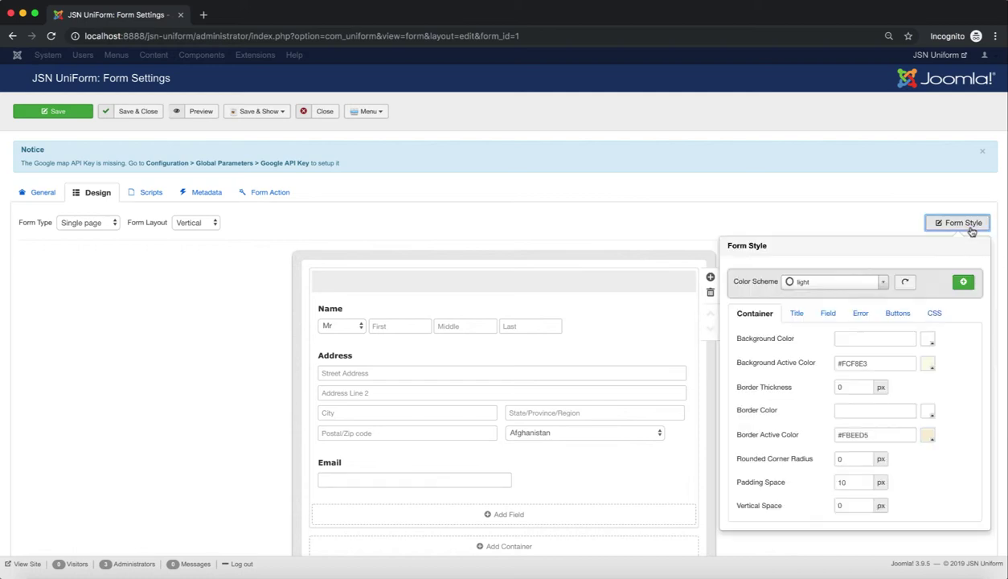
pyautogui.moveTo(774, 249); pyautogui.dragTo(728, 247)
pyautogui.click(788, 249)
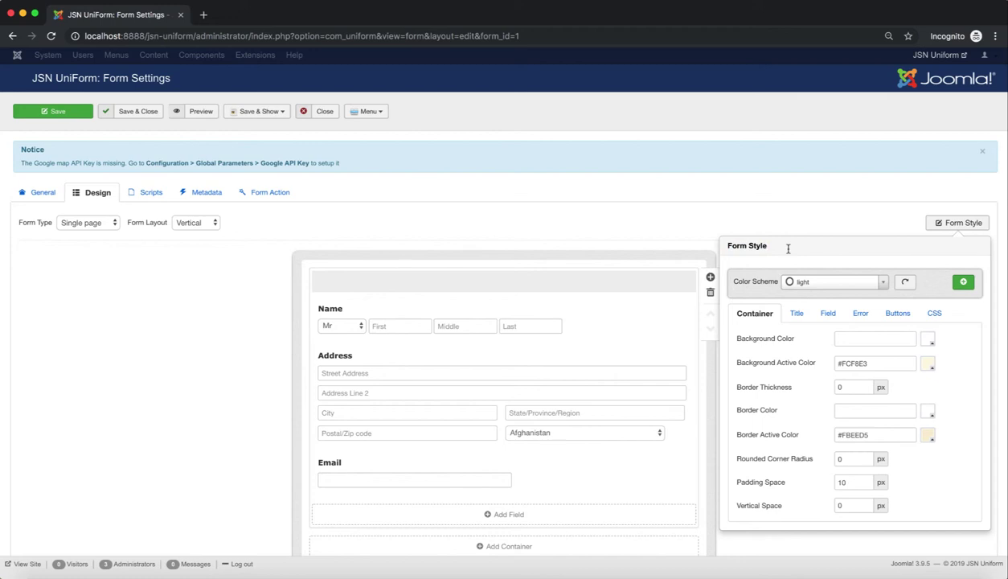
pyautogui.click(789, 318)
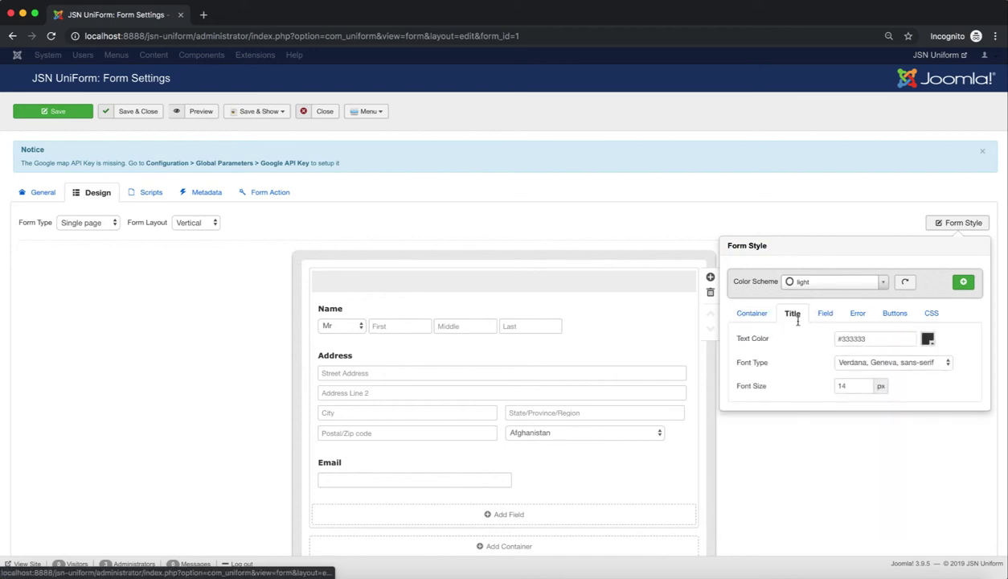
pyautogui.click(826, 320)
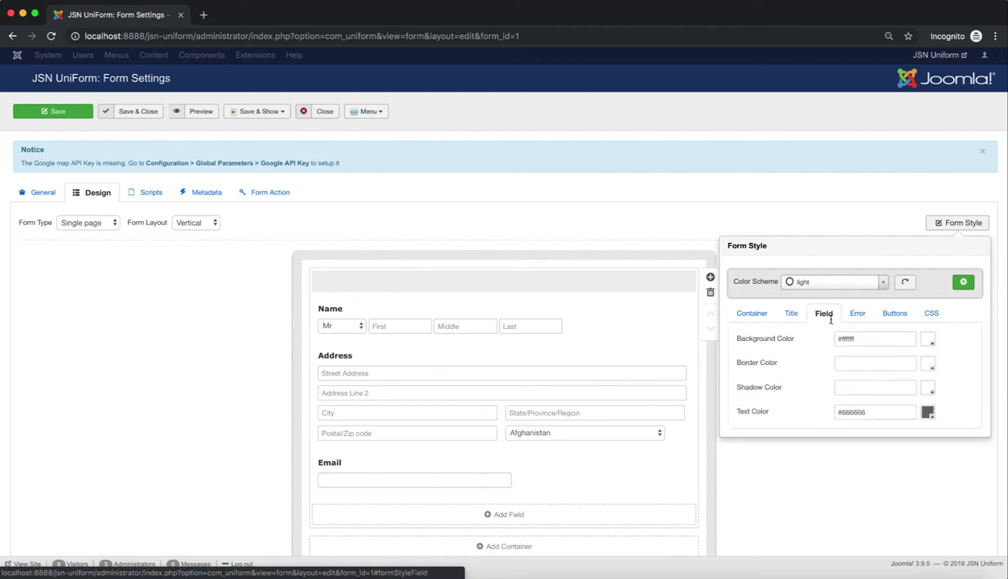
pyautogui.click(857, 321)
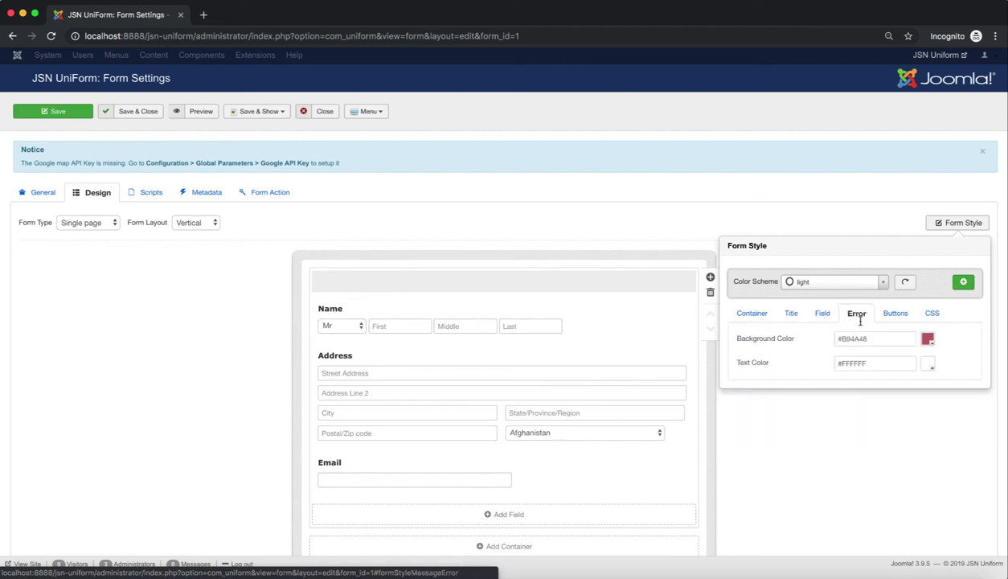
pyautogui.click(901, 319)
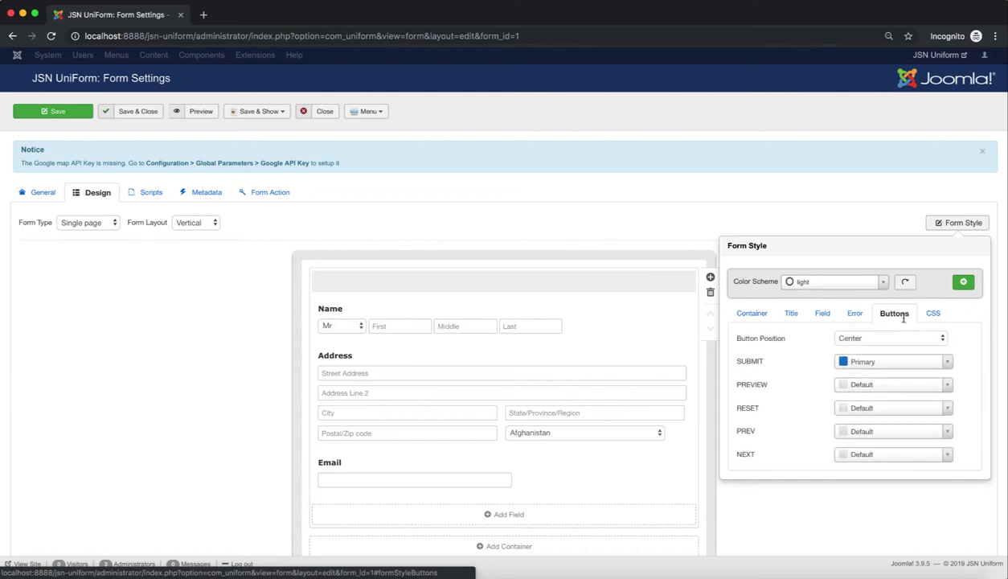
pyautogui.click(930, 315)
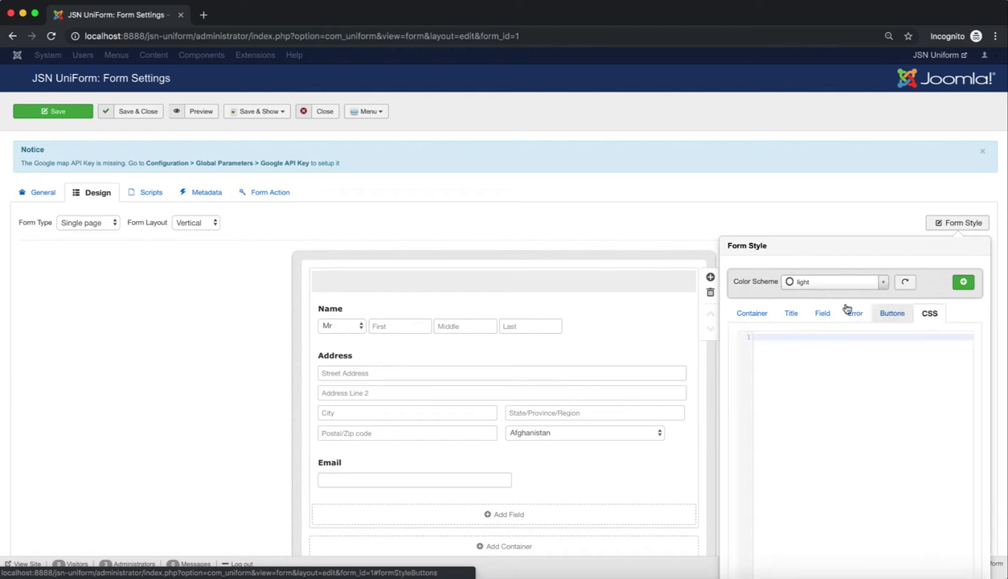
pyautogui.scroll(-3, 886, 388)
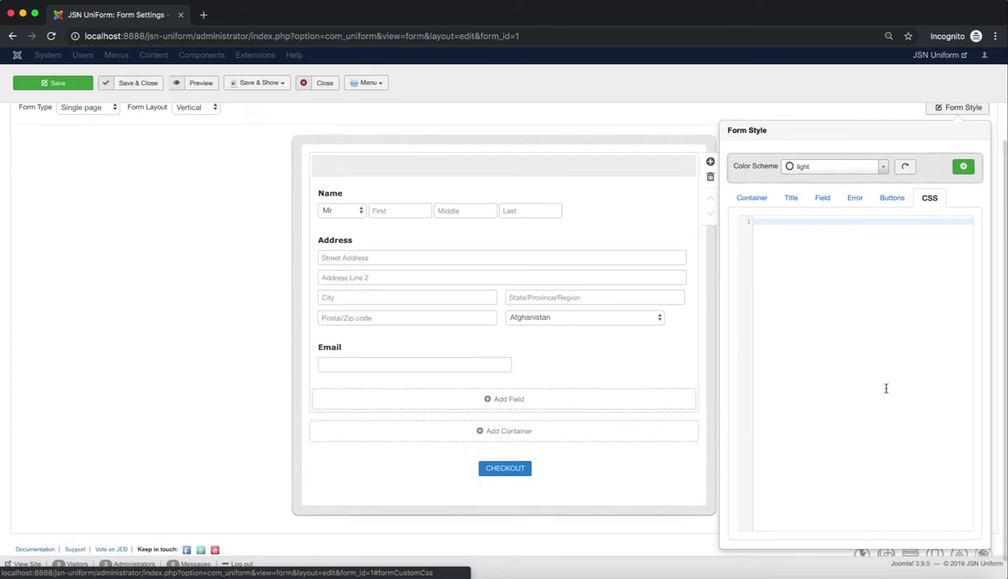
pyautogui.scroll(2, 886, 388)
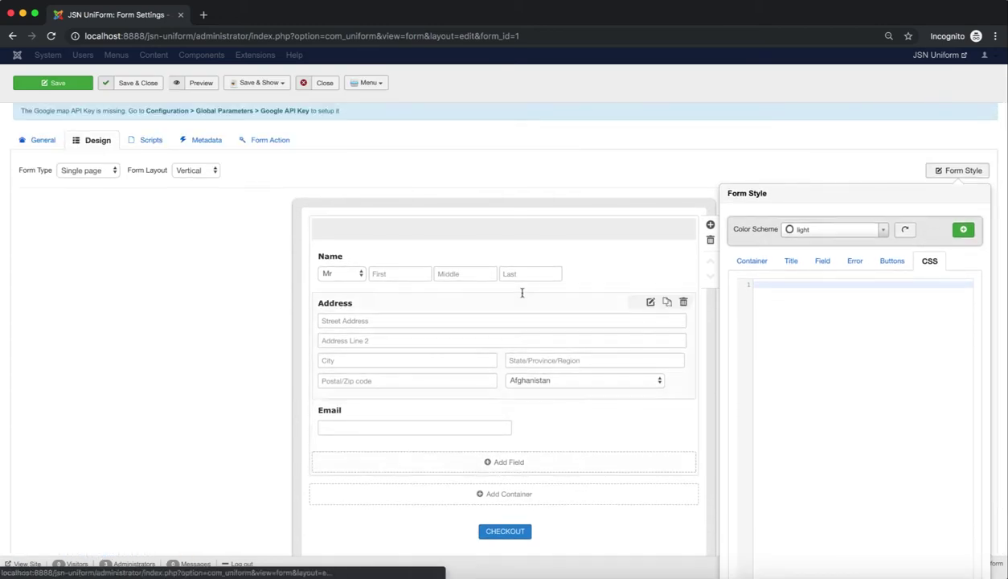
pyautogui.click(588, 175)
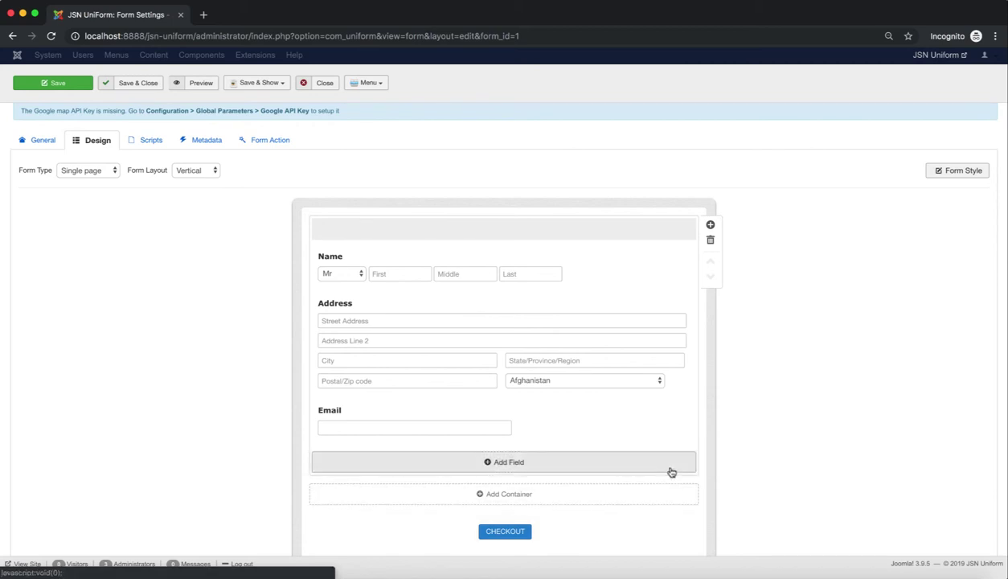
# Open the field picker for the form's container and look through all available field types
pyautogui.click(671, 472)
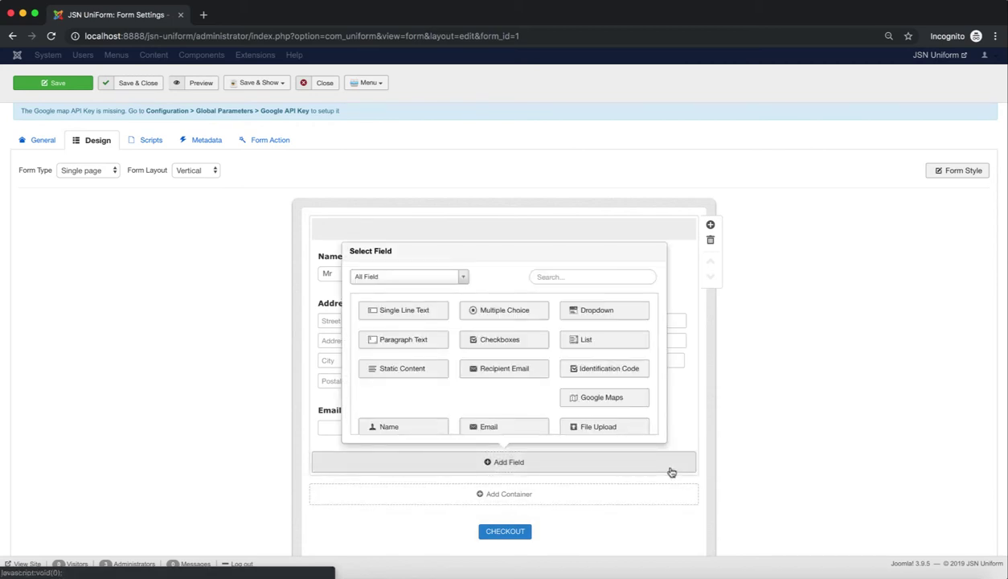
pyautogui.moveTo(394, 252); pyautogui.dragTo(351, 248)
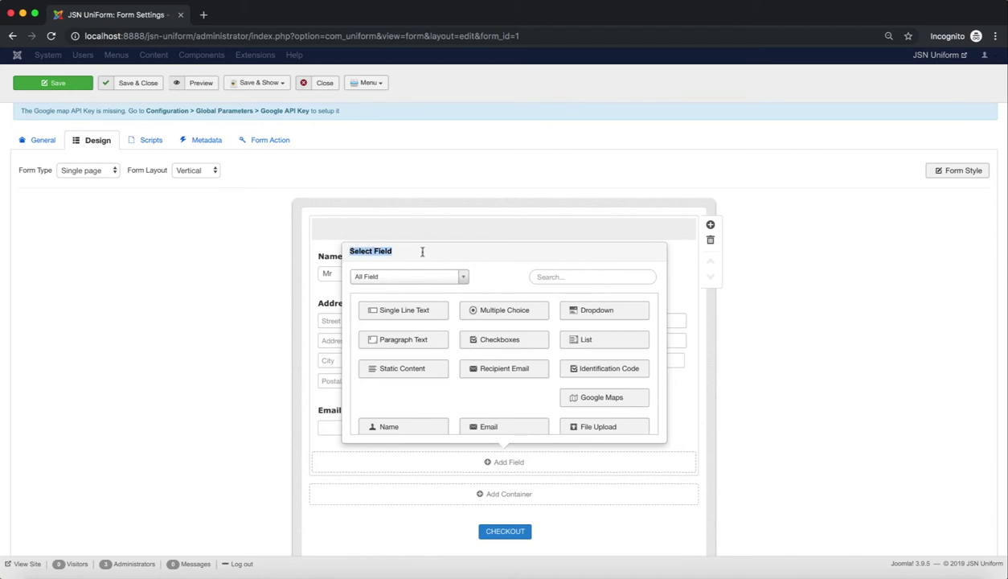
pyautogui.scroll(-2, 526, 315)
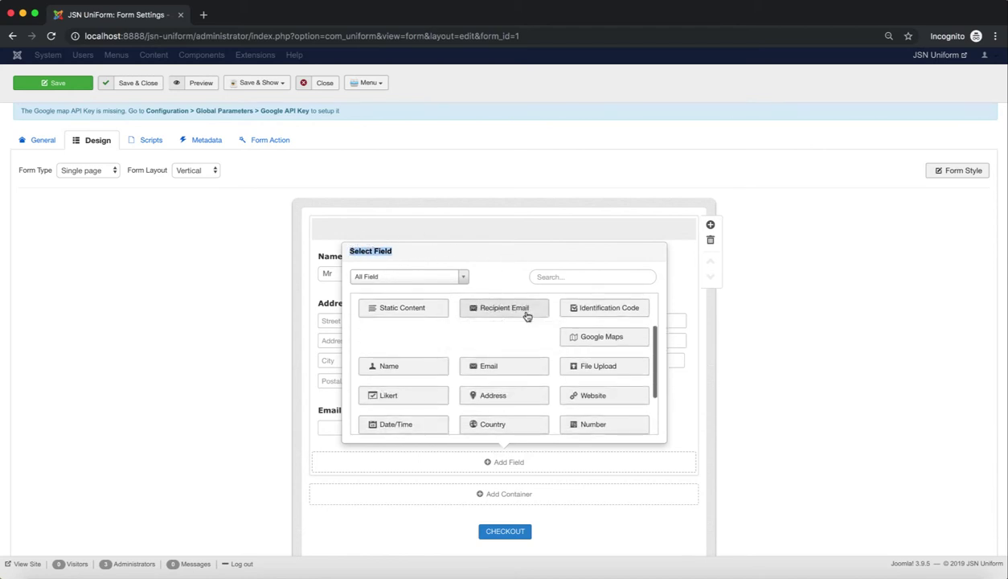
pyautogui.scroll(-2, 527, 316)
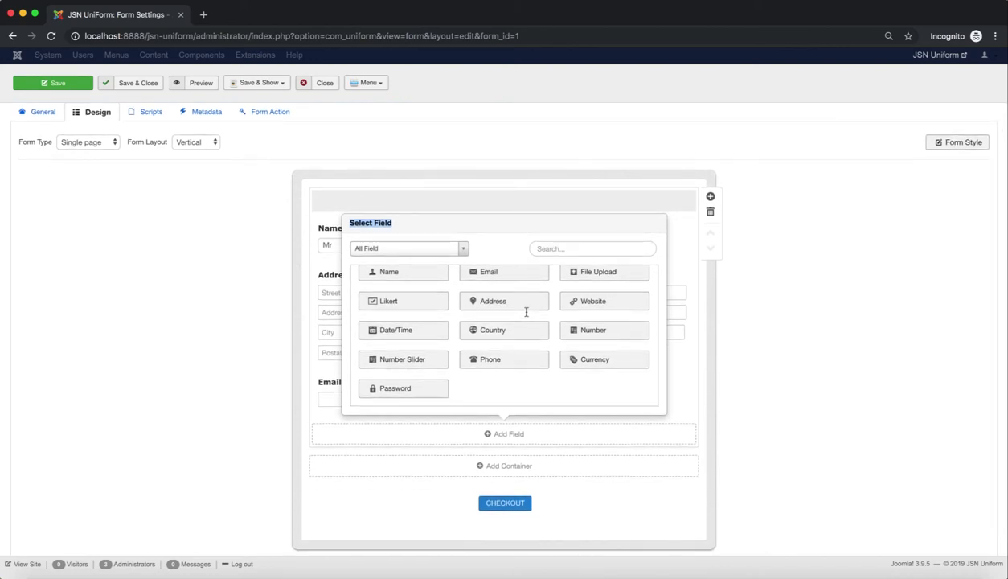
pyautogui.scroll(2, 526, 313)
pyautogui.scroll(3, 527, 314)
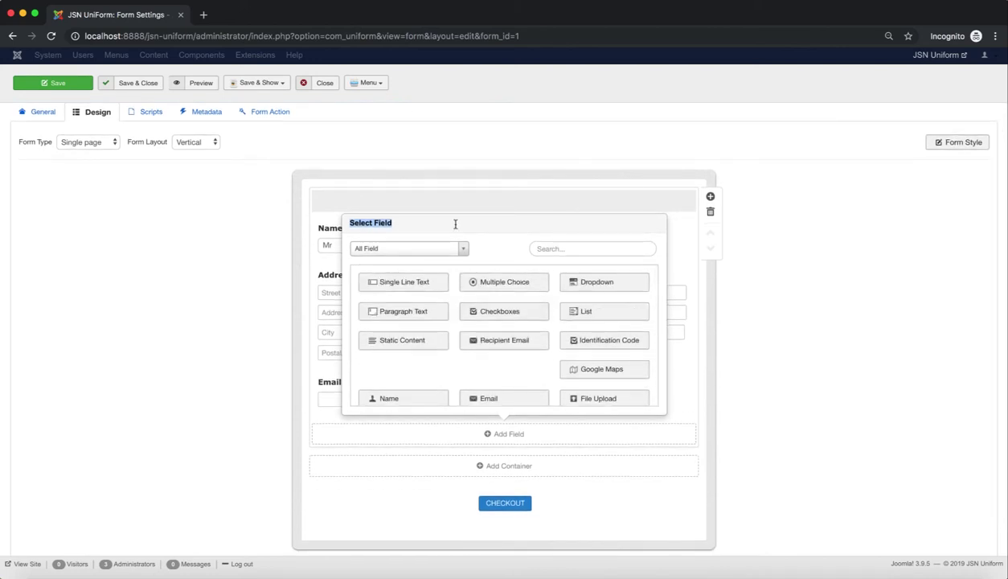
# Filter the field picker by Standard Field, Extra Field and All Field, and close it without adding a field
pyautogui.click(464, 254)
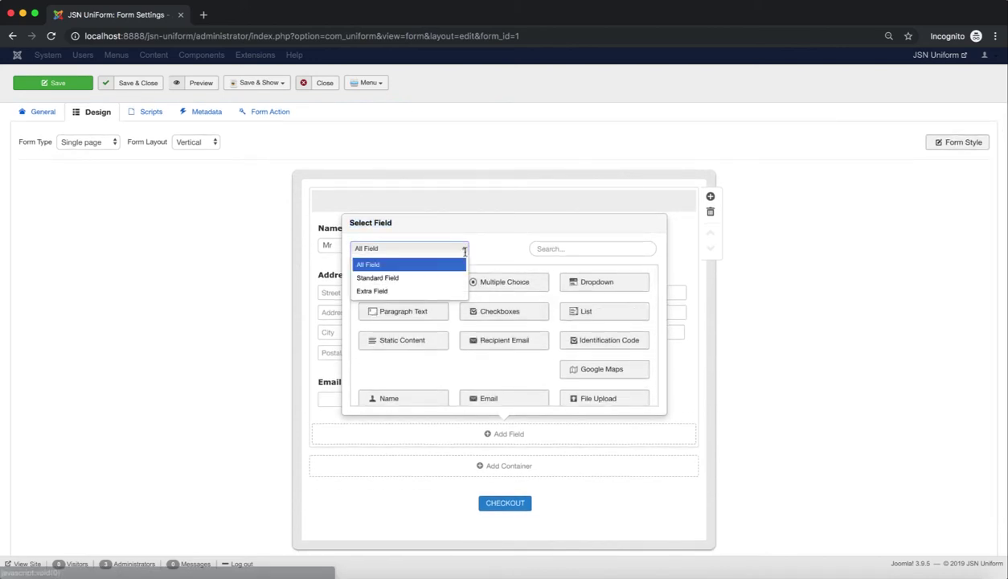
pyautogui.click(417, 279)
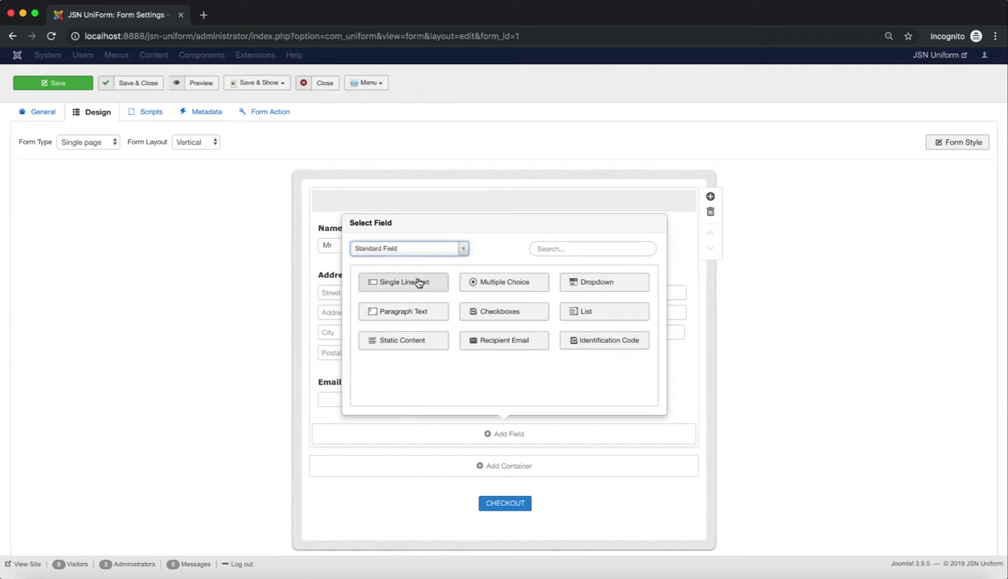
pyautogui.click(464, 248)
pyautogui.click(428, 291)
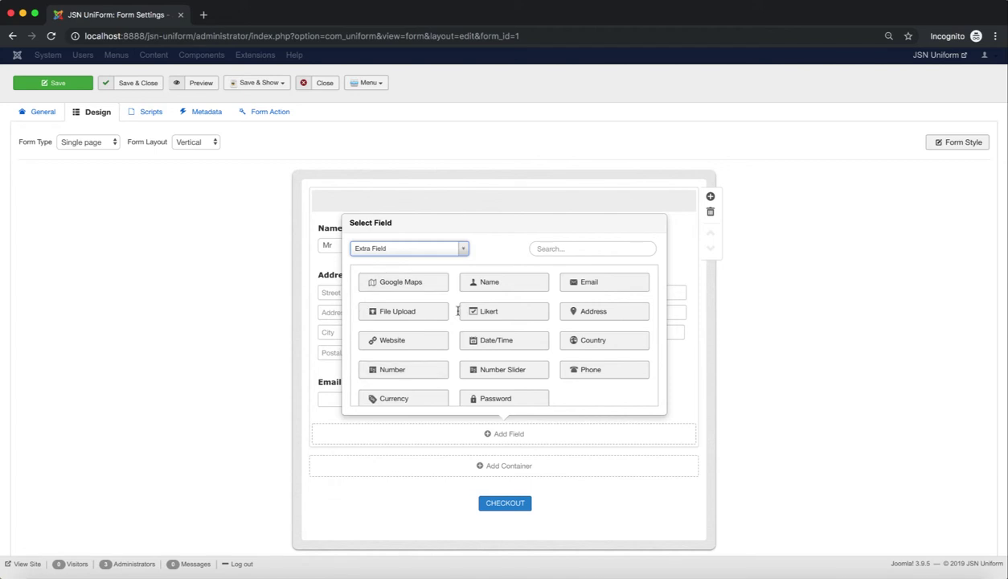
pyautogui.click(464, 249)
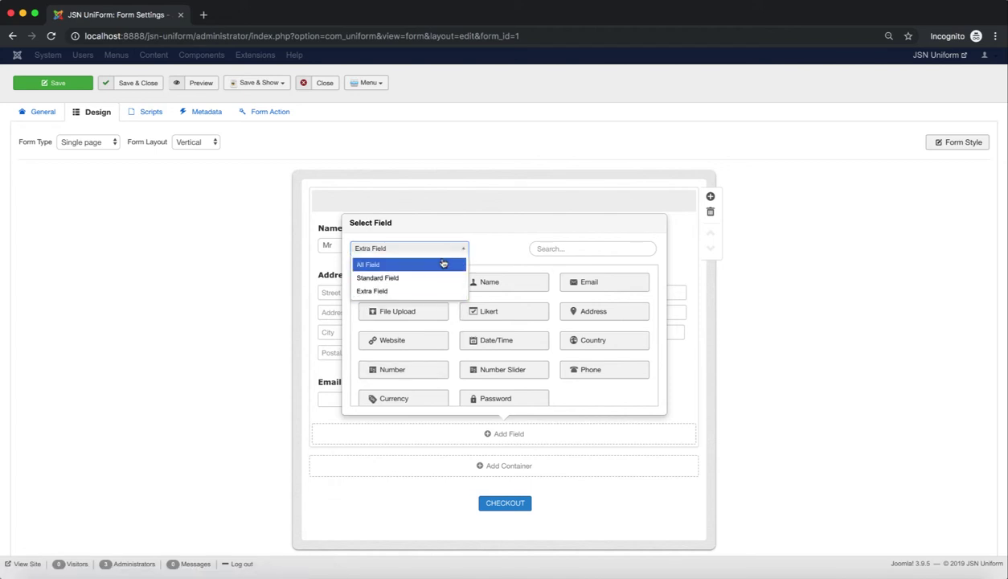
pyautogui.click(442, 265)
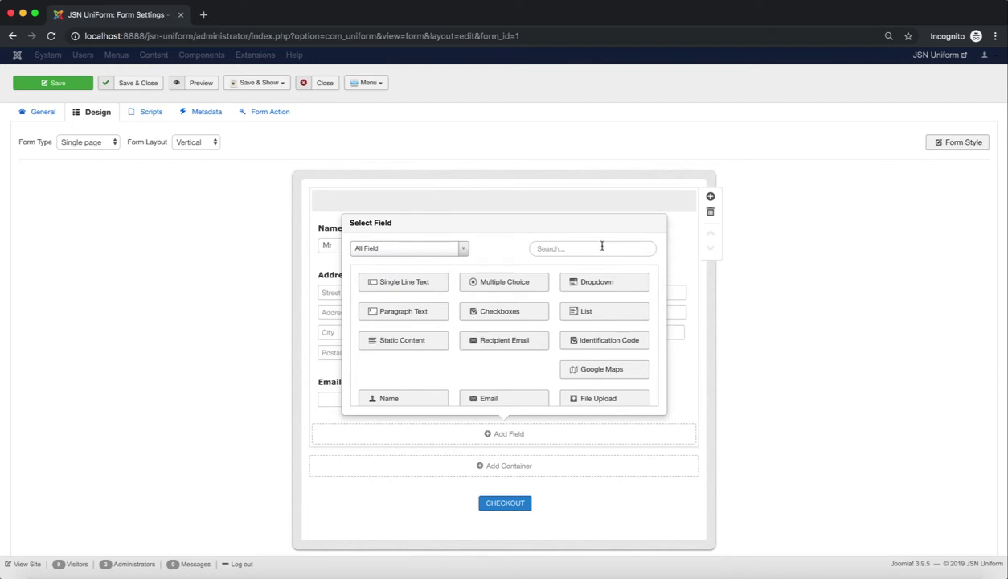
pyautogui.click(636, 508)
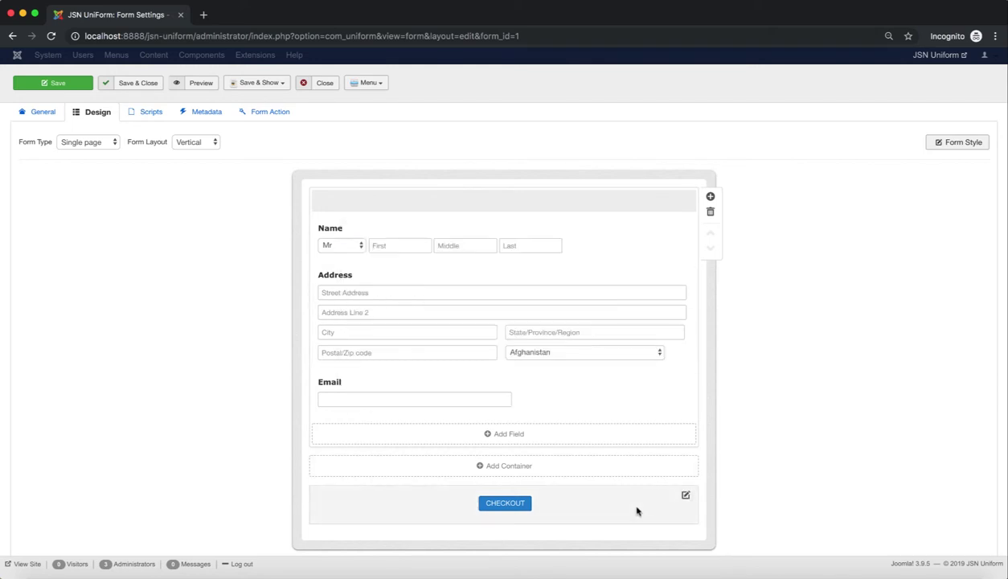
# Add an empty container below the existing one and view the CHECKOUT button's properties
pyautogui.click(570, 471)
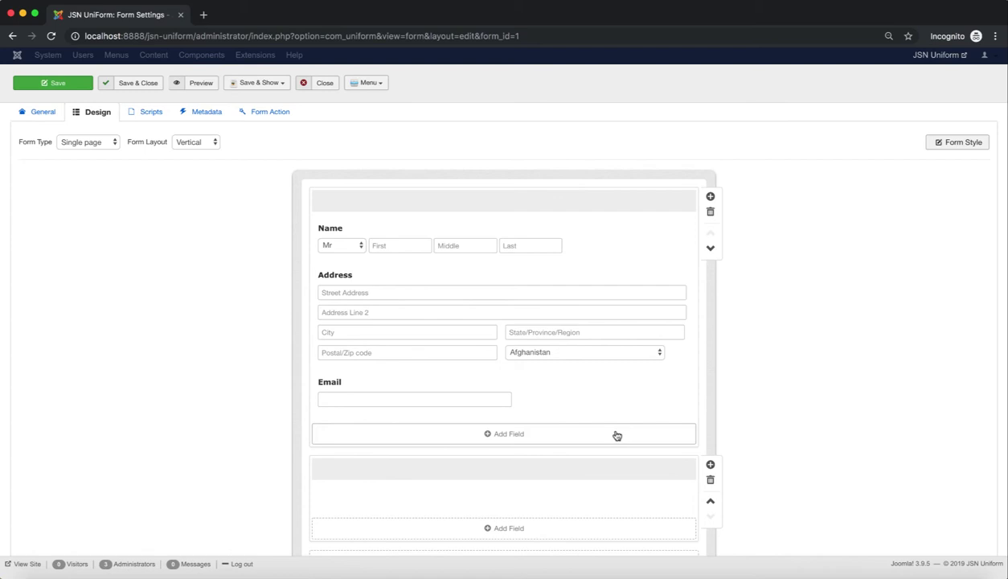
pyautogui.scroll(-3, 530, 473)
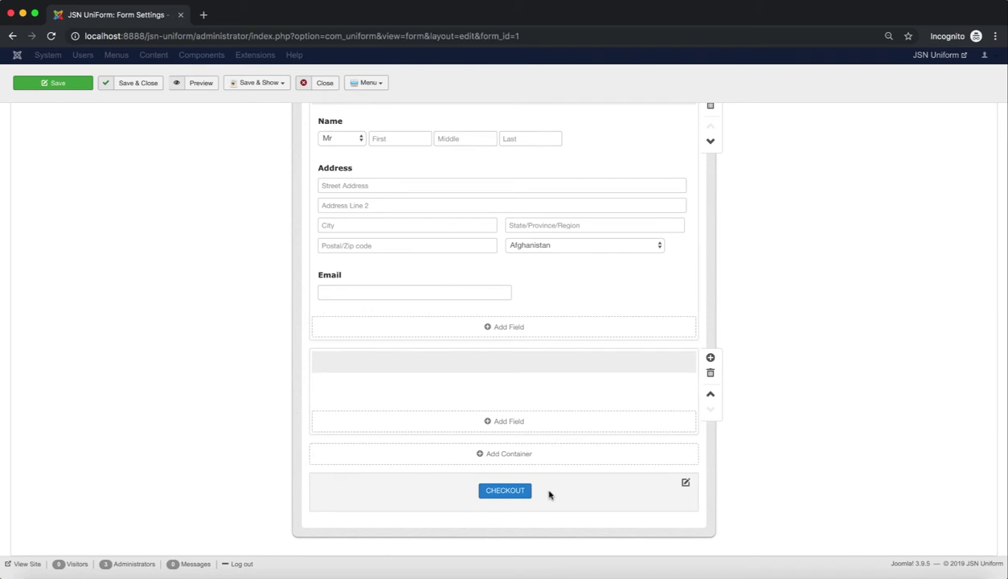
pyautogui.click(686, 482)
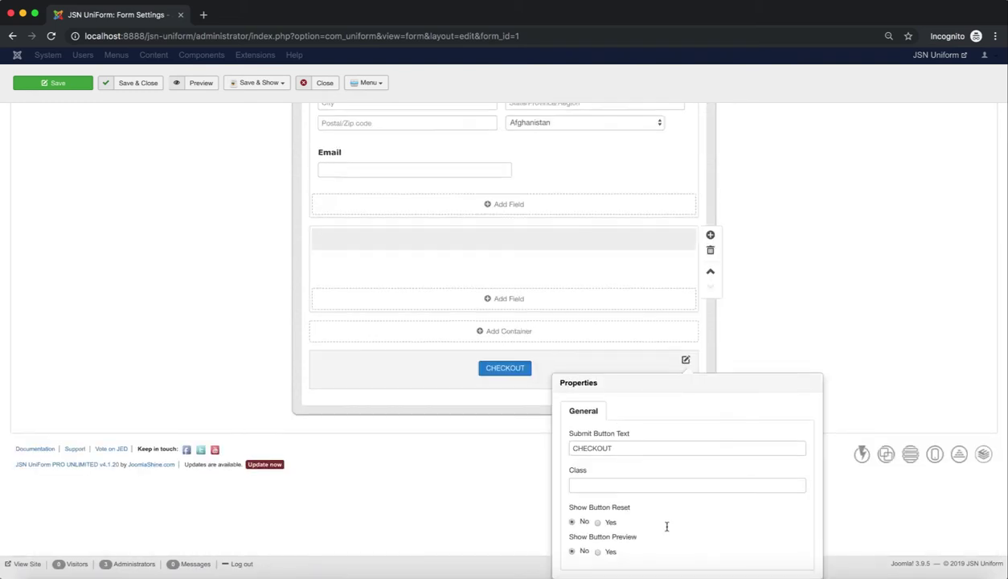
pyautogui.scroll(-1, 666, 525)
pyautogui.click(482, 457)
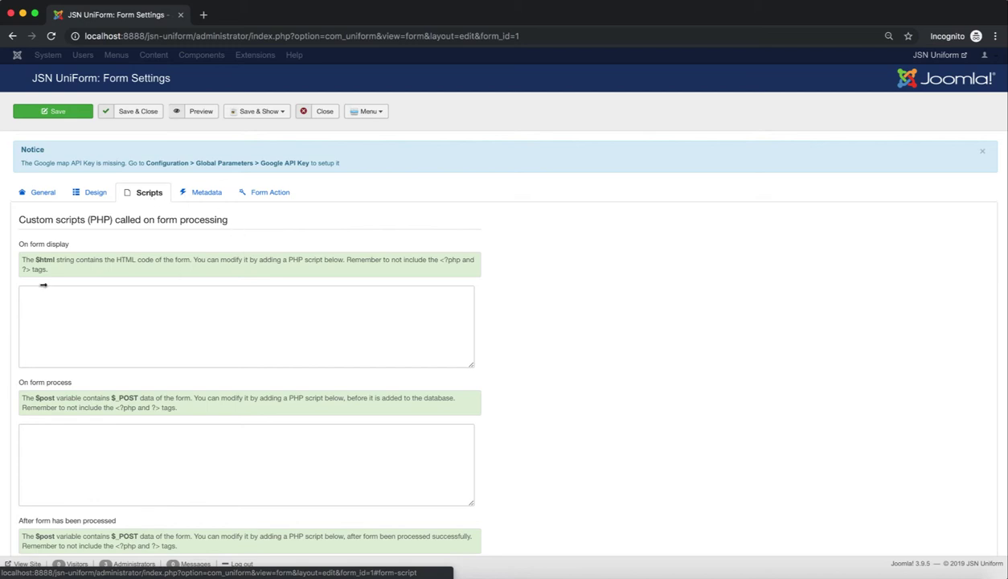
# Examine the Scripts settings for custom PHP on form display, on form process and after the form has been processed
pyautogui.moveTo(19, 220); pyautogui.dragTo(233, 219)
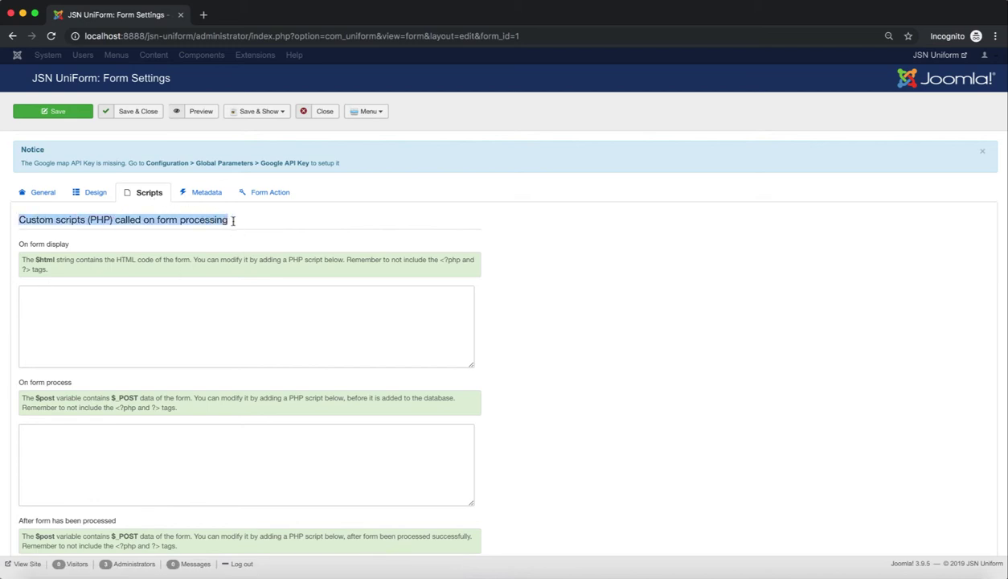
pyautogui.click(249, 221)
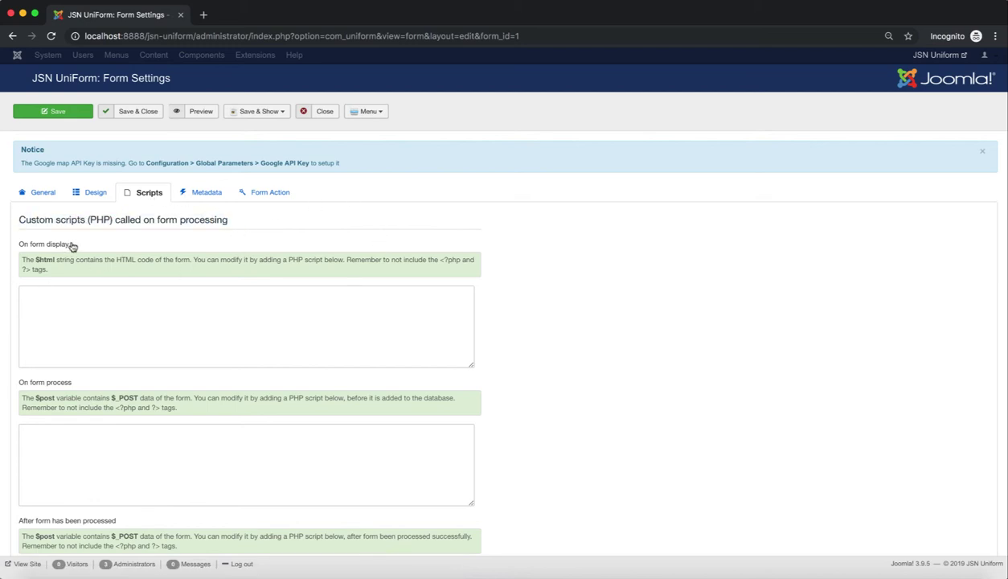
pyautogui.moveTo(69, 244); pyautogui.dragTo(17, 243)
pyautogui.click(100, 242)
pyautogui.moveTo(74, 386); pyautogui.dragTo(18, 383)
pyautogui.click(107, 384)
pyautogui.scroll(-4, 113, 383)
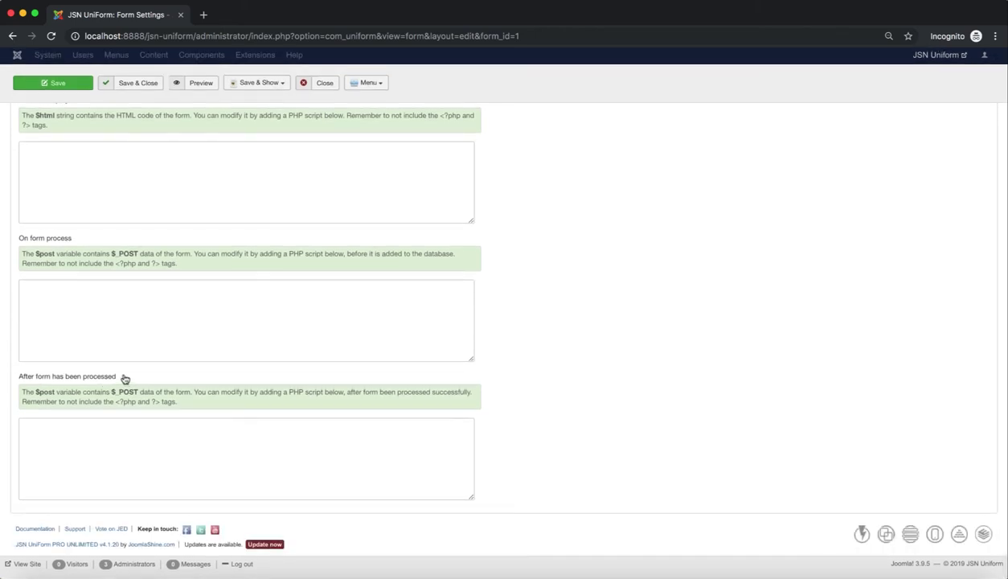
pyautogui.moveTo(120, 377); pyautogui.dragTo(18, 376)
pyautogui.click(150, 370)
pyautogui.scroll(5, 612, 417)
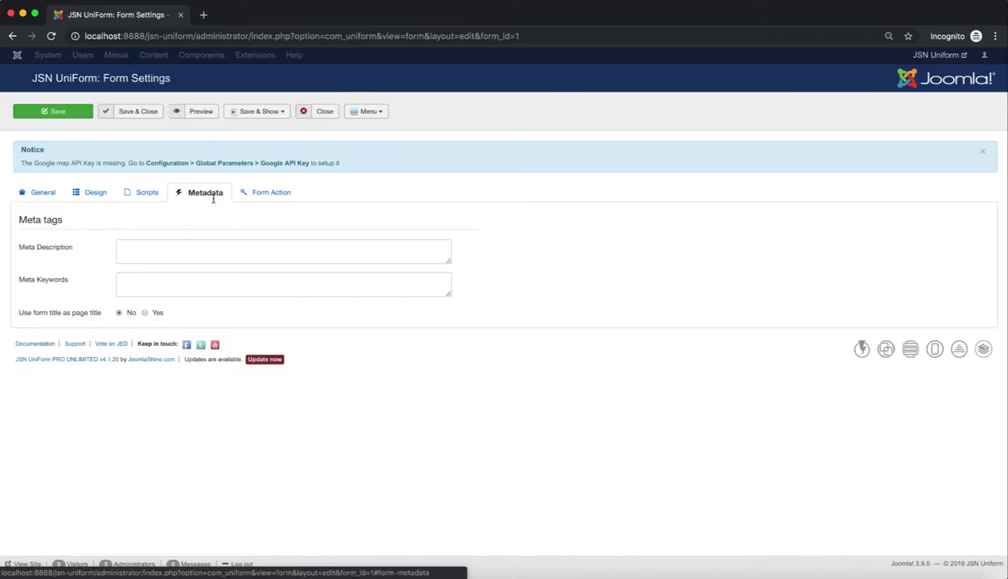
# Examine the Metadata settings for the meta description, meta keywords and use of the form title as page title
pyautogui.moveTo(74, 220); pyautogui.dragTo(17, 221)
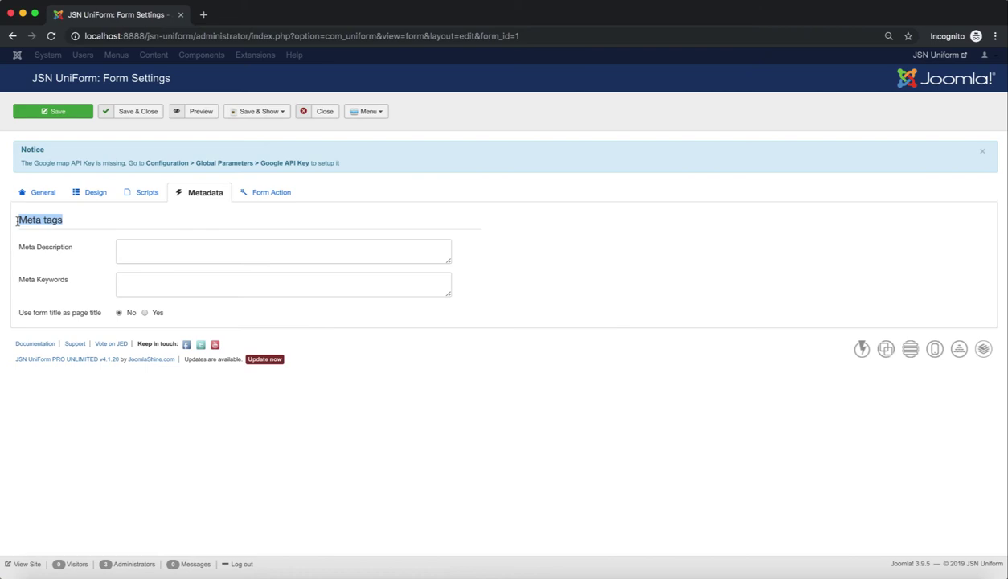
pyautogui.click(74, 225)
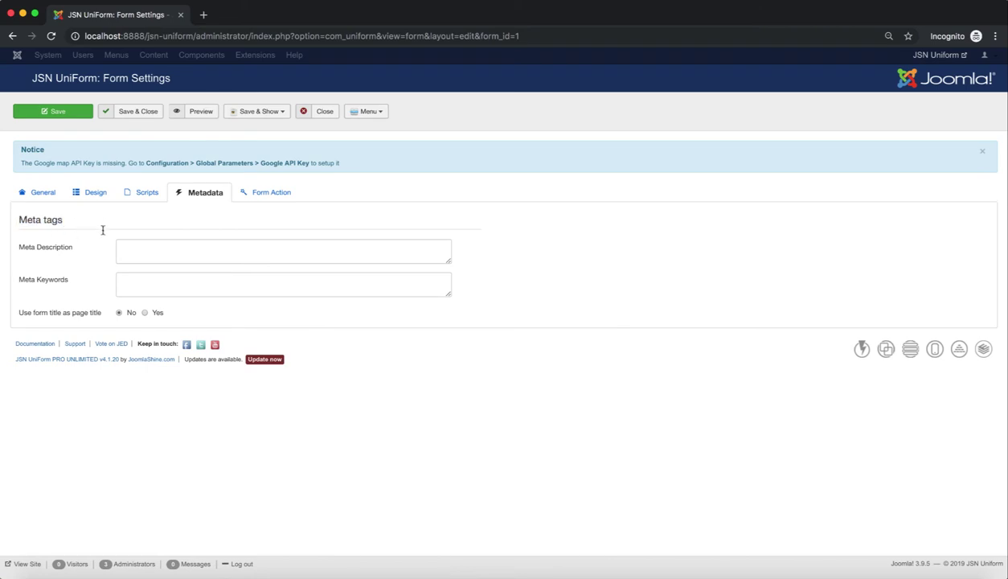
pyautogui.moveTo(62, 253)
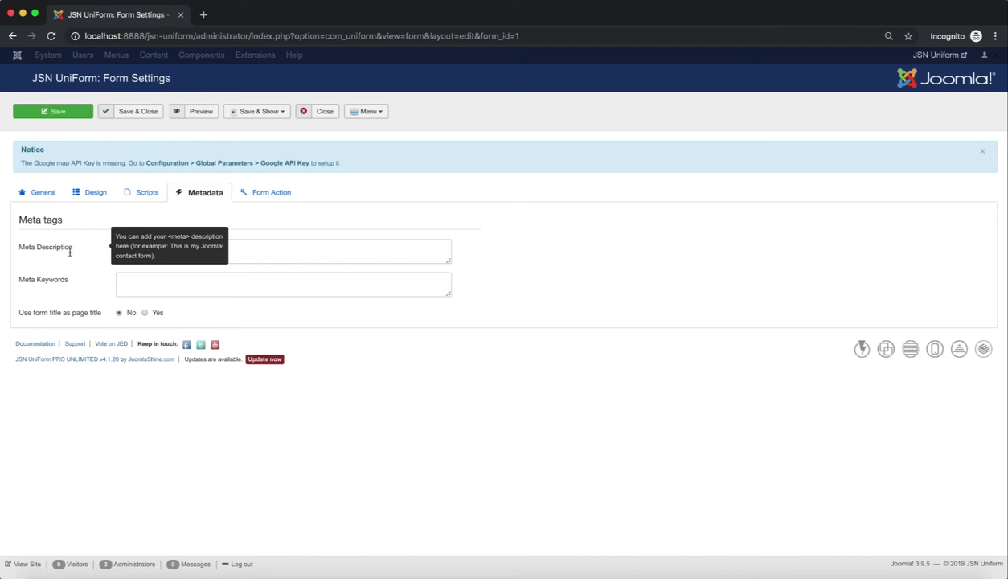
pyautogui.moveTo(68, 287)
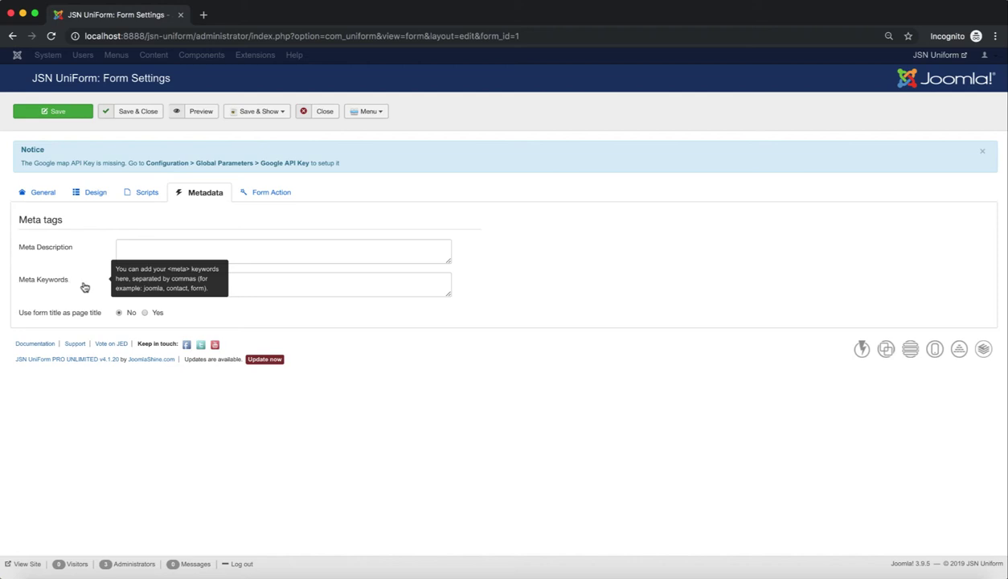
pyautogui.moveTo(82, 321)
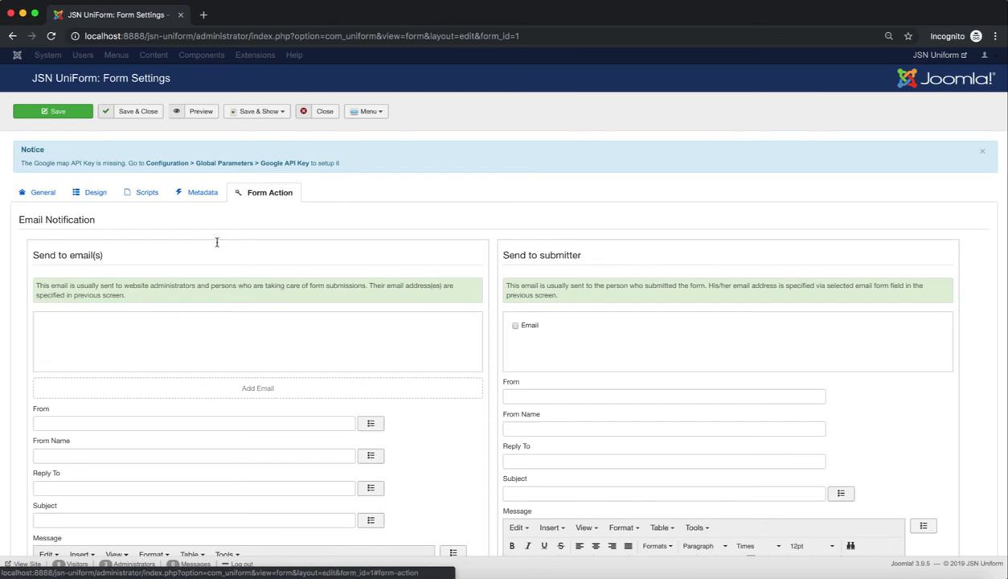
# Examine the Email Notification settings for sending to specified emails and to the form submitter
pyautogui.moveTo(95, 220); pyautogui.dragTo(15, 221)
pyautogui.click(152, 226)
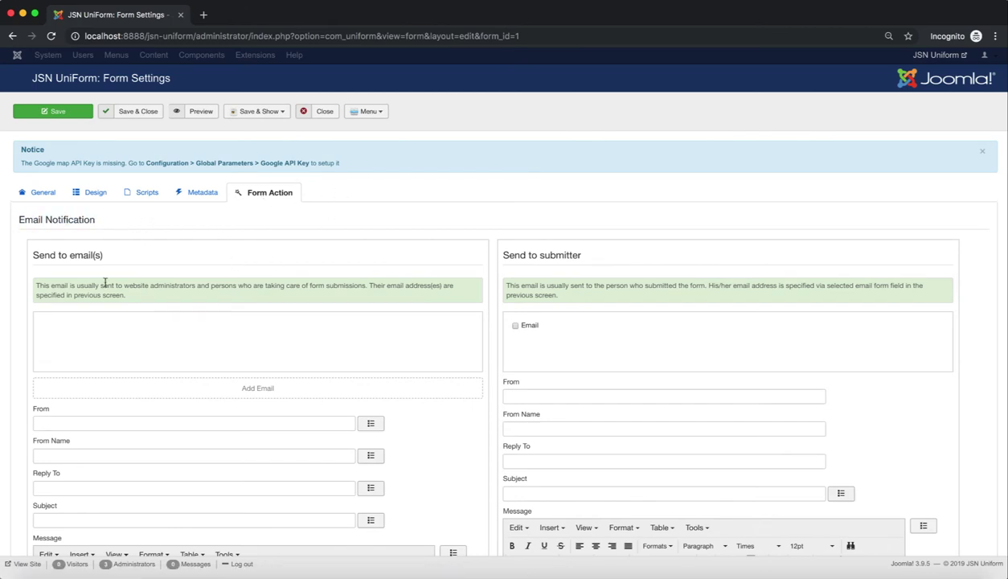
pyautogui.moveTo(31, 255); pyautogui.dragTo(118, 248)
pyautogui.click(117, 249)
pyautogui.moveTo(590, 257); pyautogui.dragTo(500, 256)
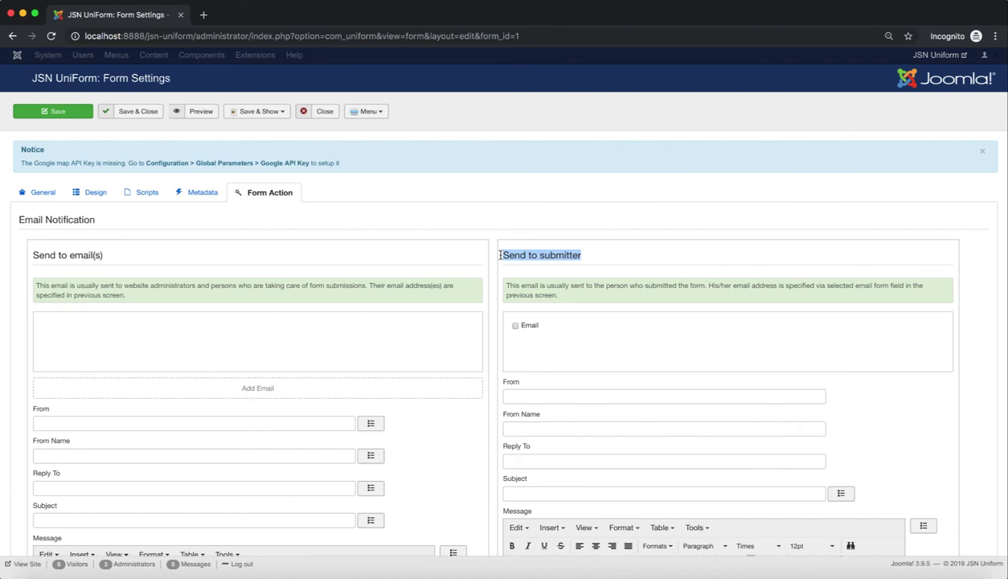
pyautogui.click(627, 258)
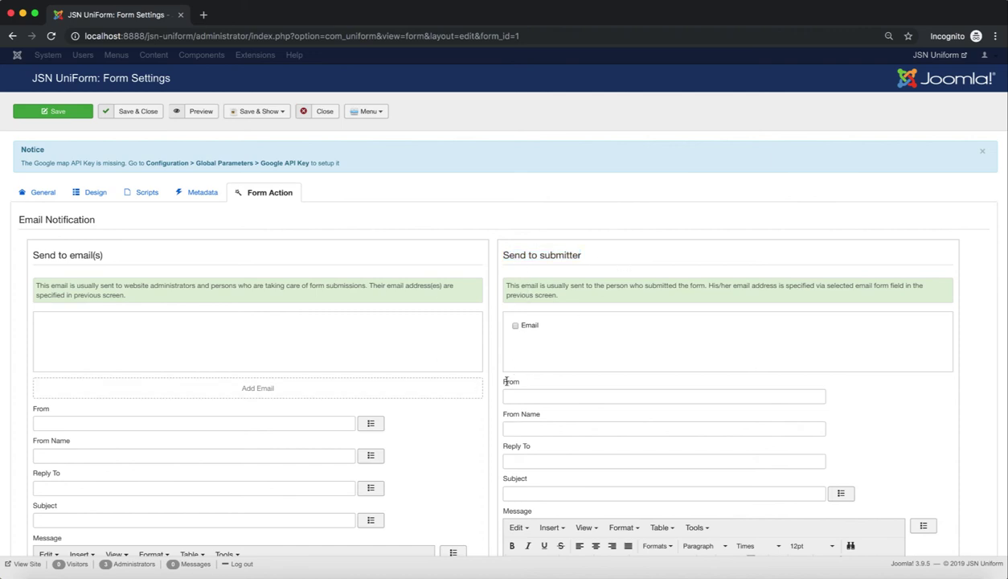
# Examine the Post Submission Action settings, including the Save Submissions description and the available Do Action choices
pyautogui.scroll(-10, 495, 408)
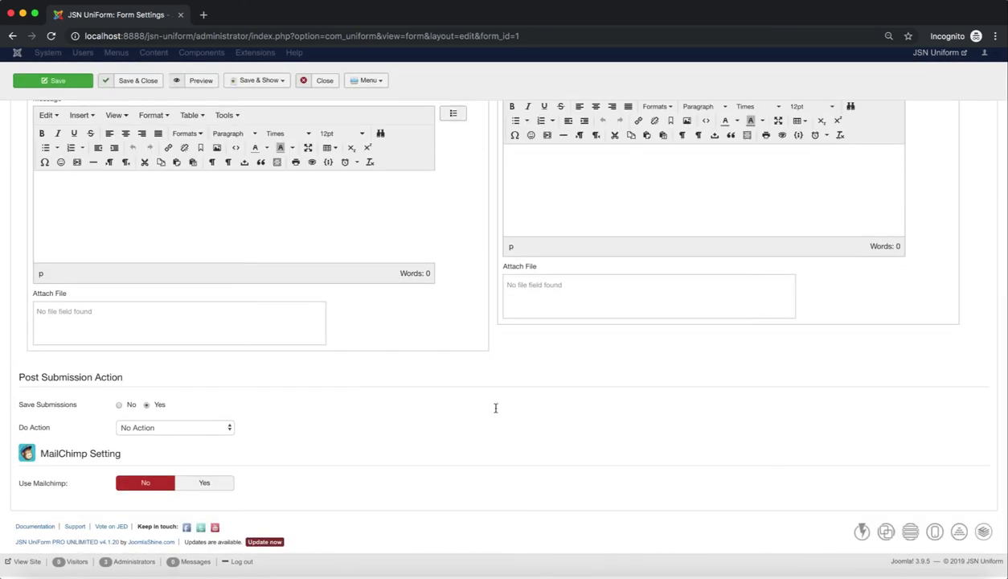
pyautogui.moveTo(126, 378); pyautogui.dragTo(18, 378)
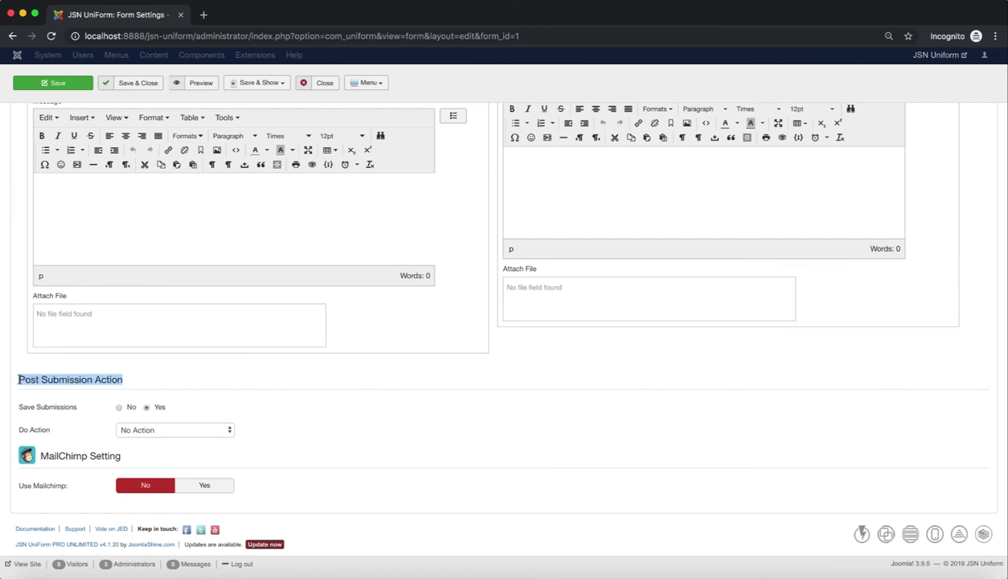
pyautogui.click(153, 378)
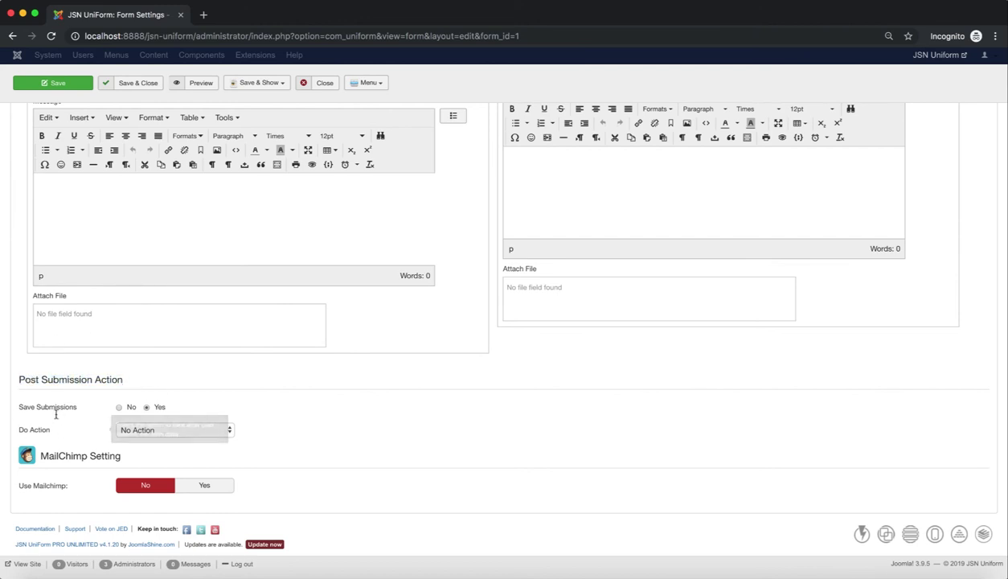
pyautogui.moveTo(54, 408)
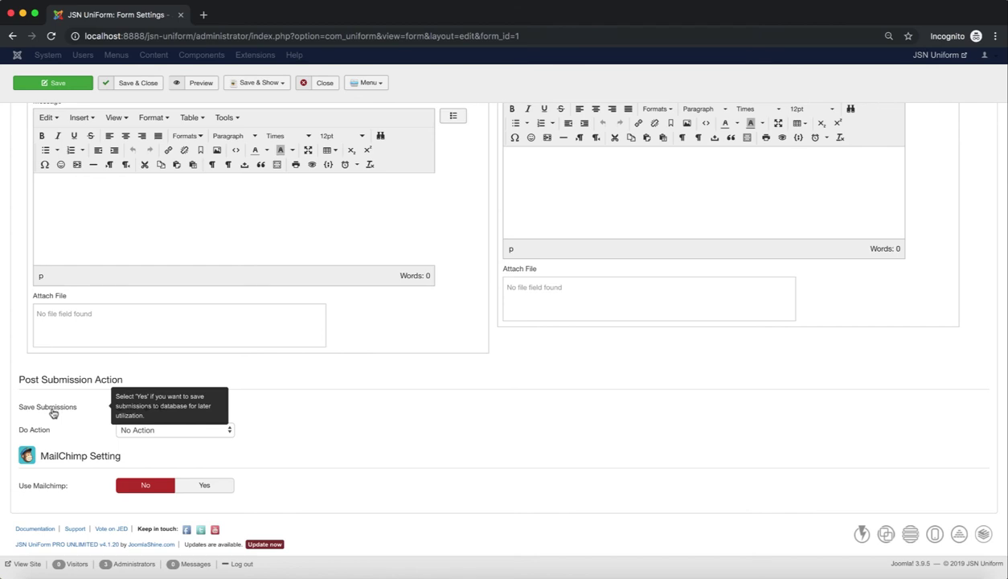
pyautogui.click(223, 432)
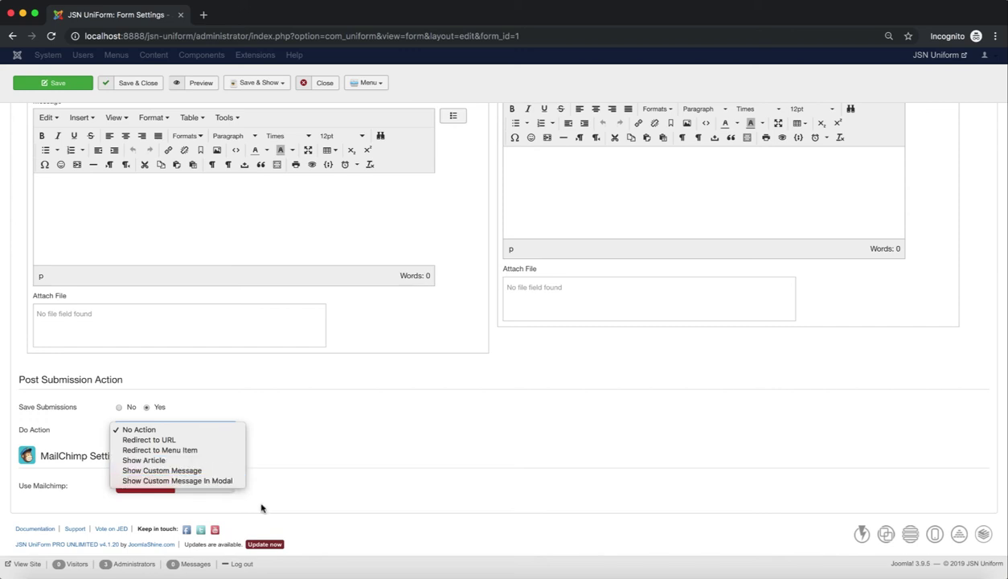
pyautogui.click(390, 448)
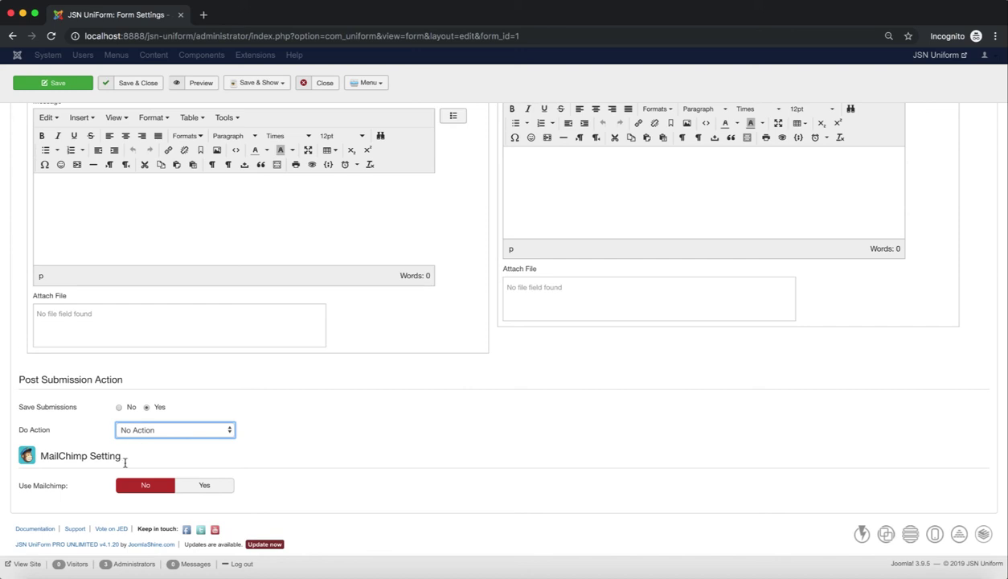
# Enable Mailchimp for the form in the MailChimp Setting section and view its API key field
pyautogui.moveTo(125, 463); pyautogui.dragTo(42, 453)
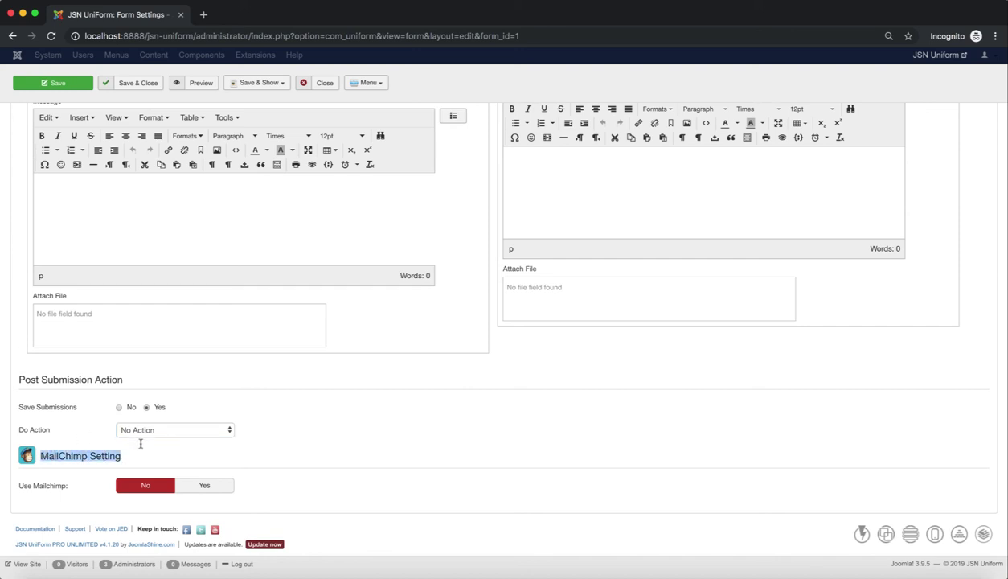
pyautogui.click(147, 455)
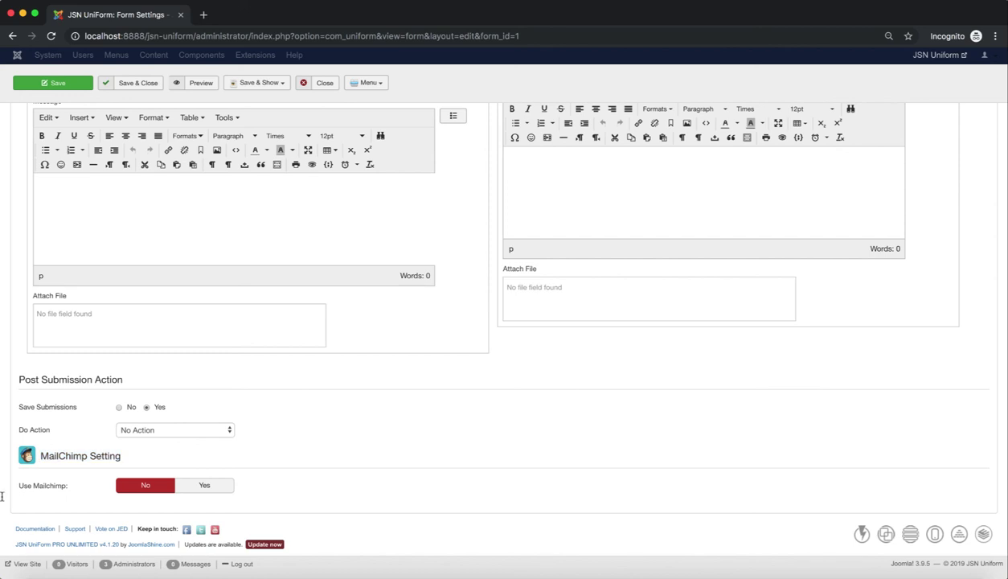
pyautogui.click(212, 488)
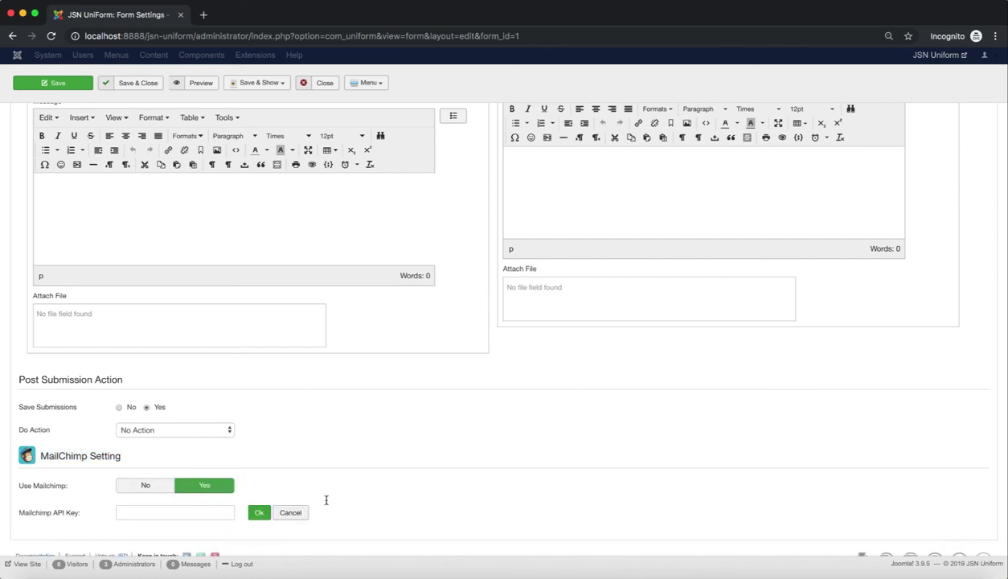
pyautogui.scroll(-1, 326, 500)
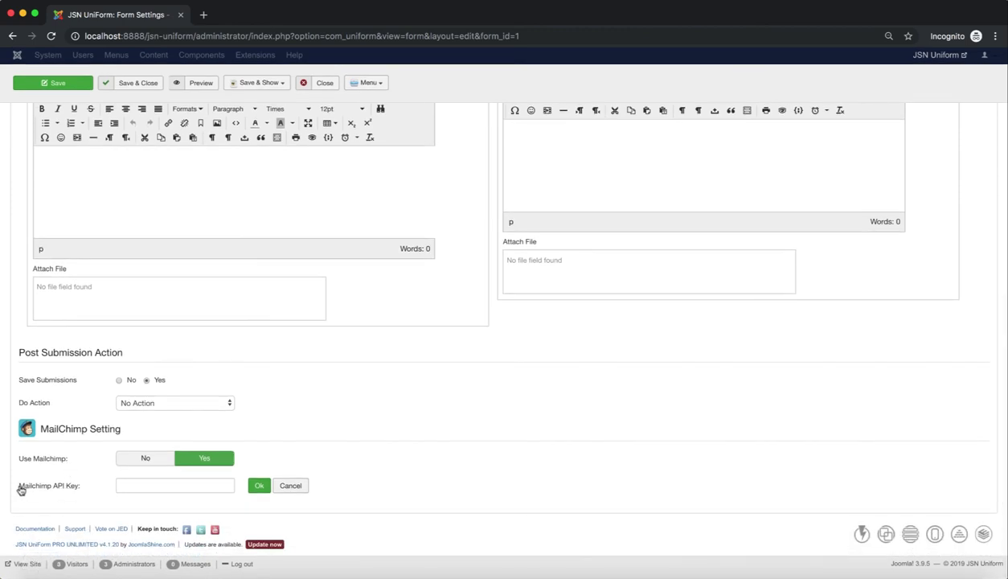
pyautogui.moveTo(81, 486); pyautogui.dragTo(18, 483)
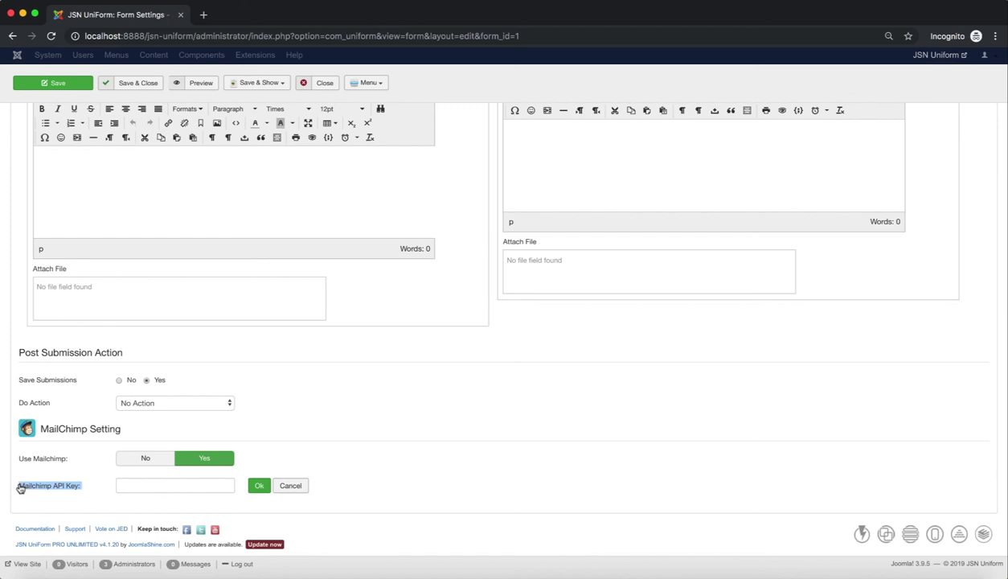
pyautogui.click(397, 486)
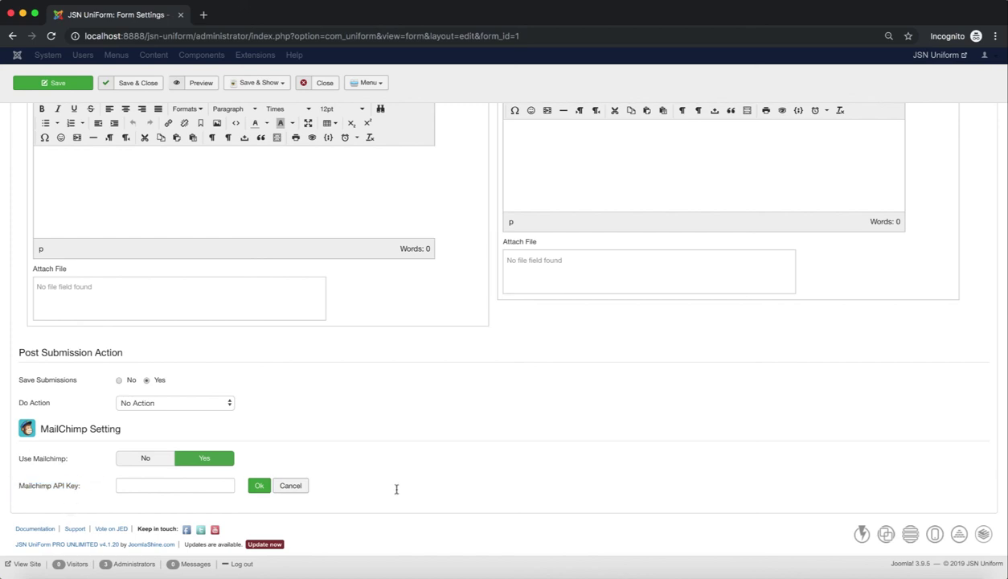
pyautogui.scroll(1, 396, 488)
pyautogui.scroll(10, 396, 489)
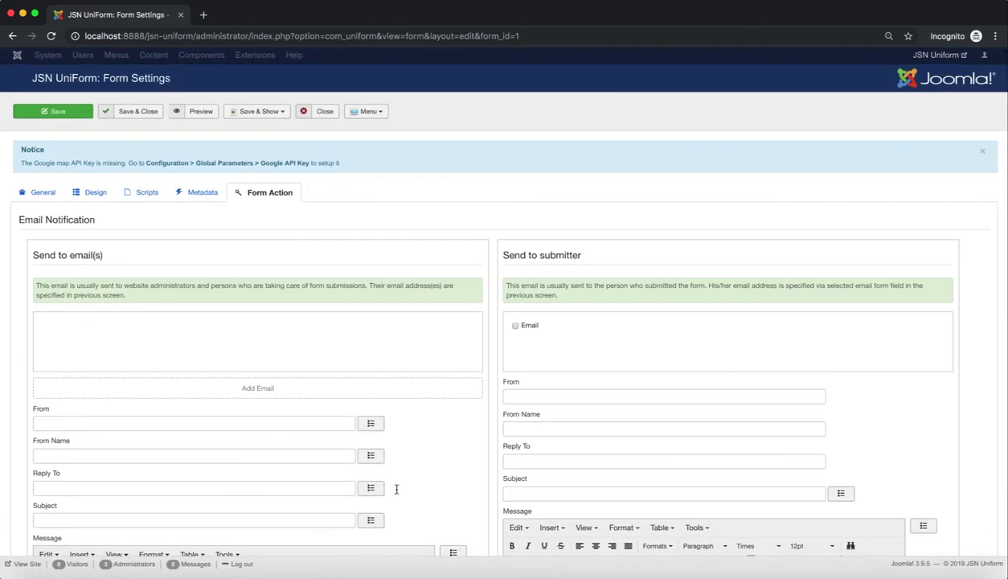